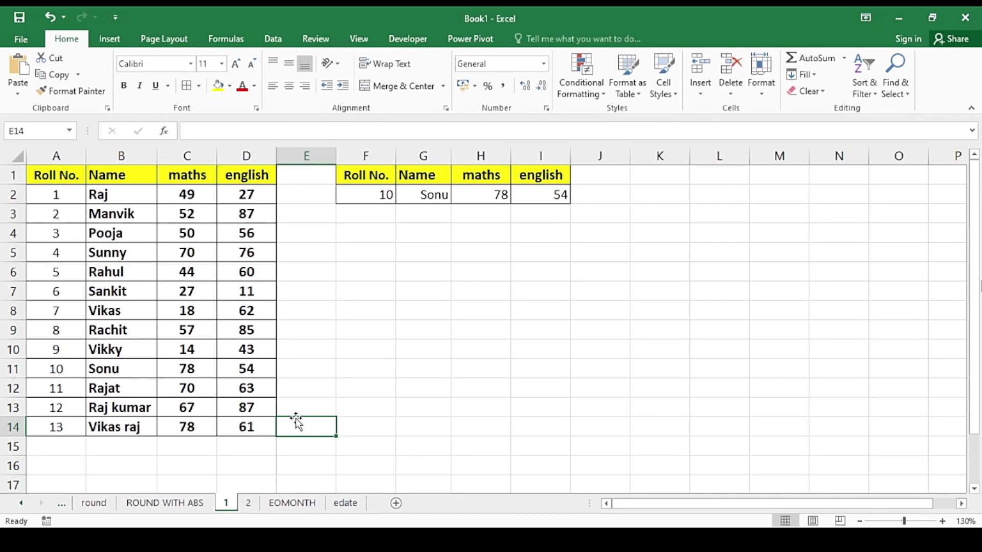
Step: Switch to sheet 2, which has the empty Roll No., Name, maths and english table
click(250, 504)
Step: Start a VLOOKUP formula in B2 with A2 as the lookup value
click(90, 274)
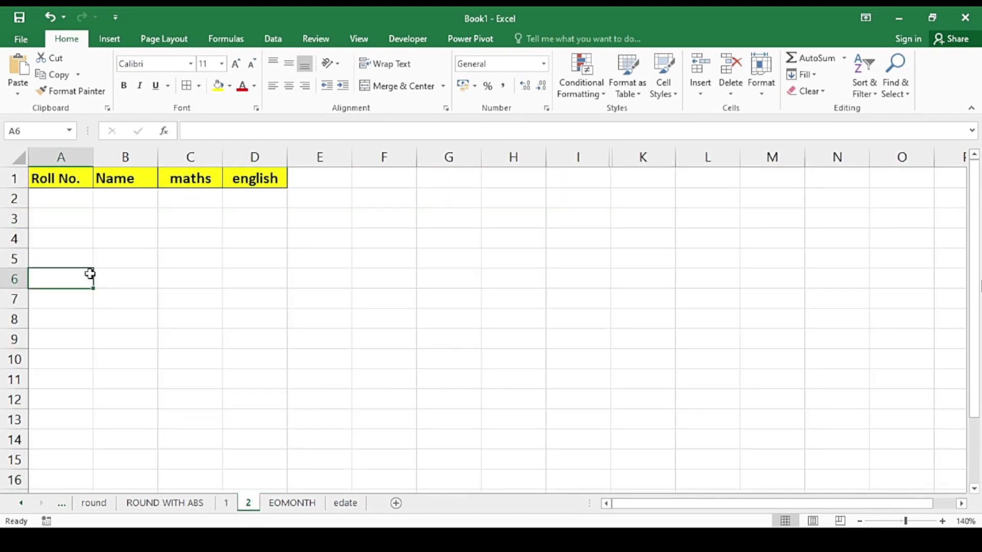
click(115, 193)
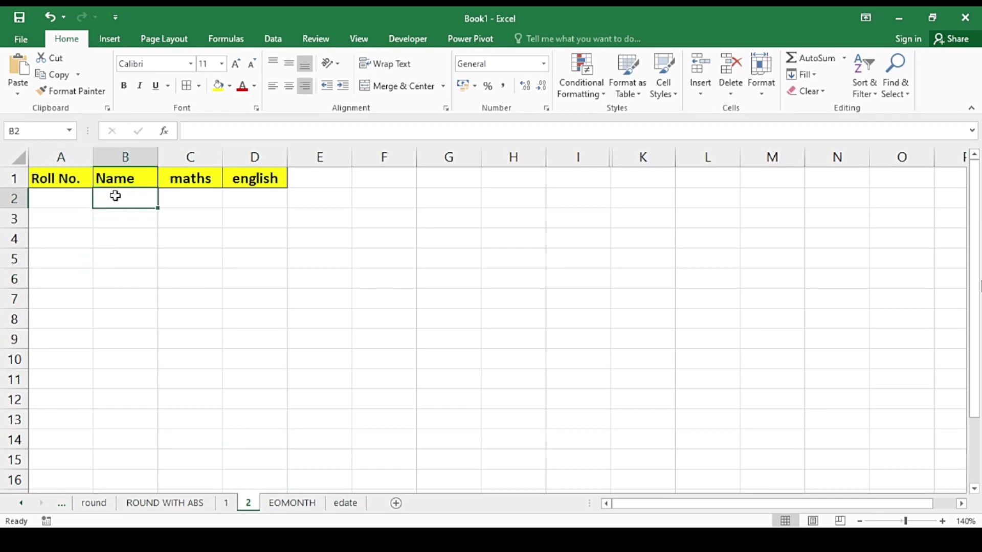
text(=)
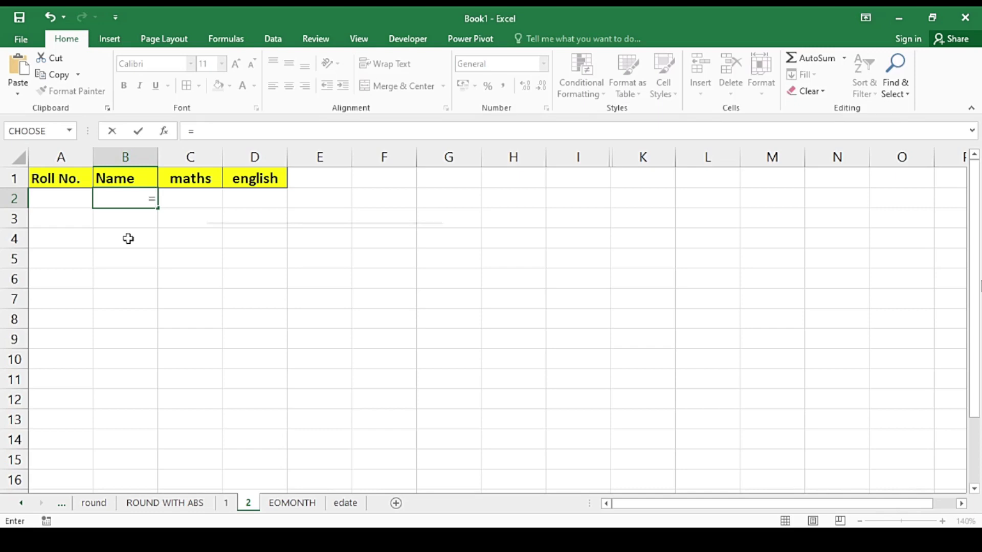
text(vloo)
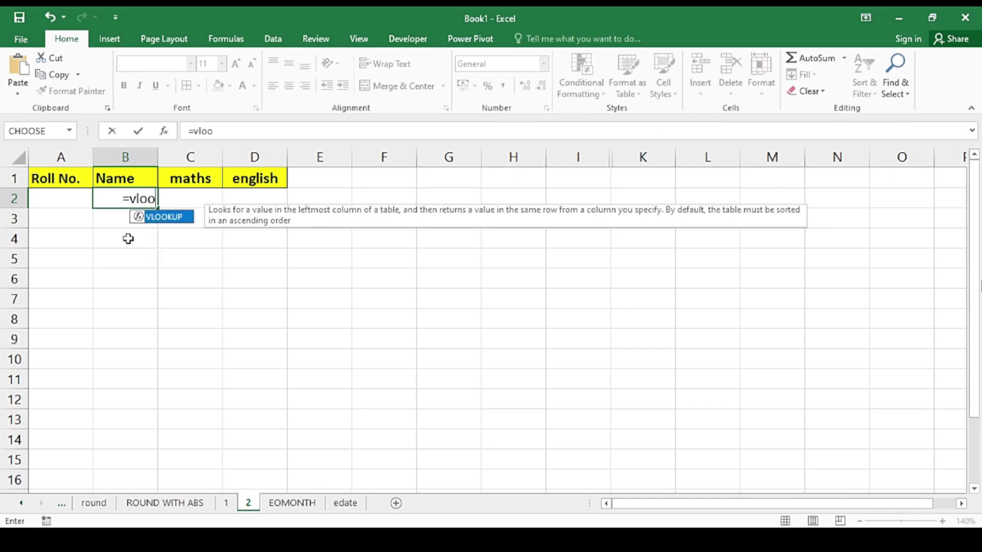
key(Tab)
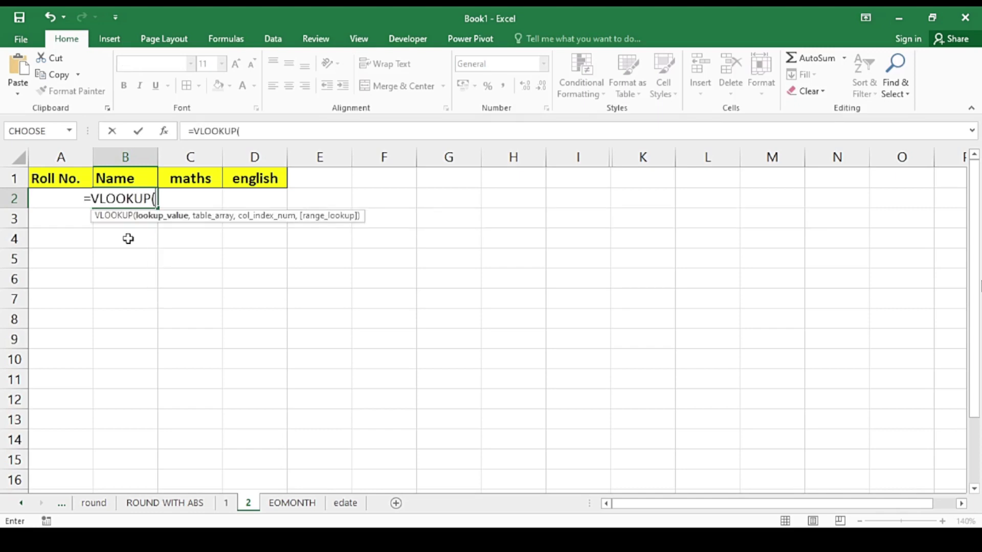
key(Left)
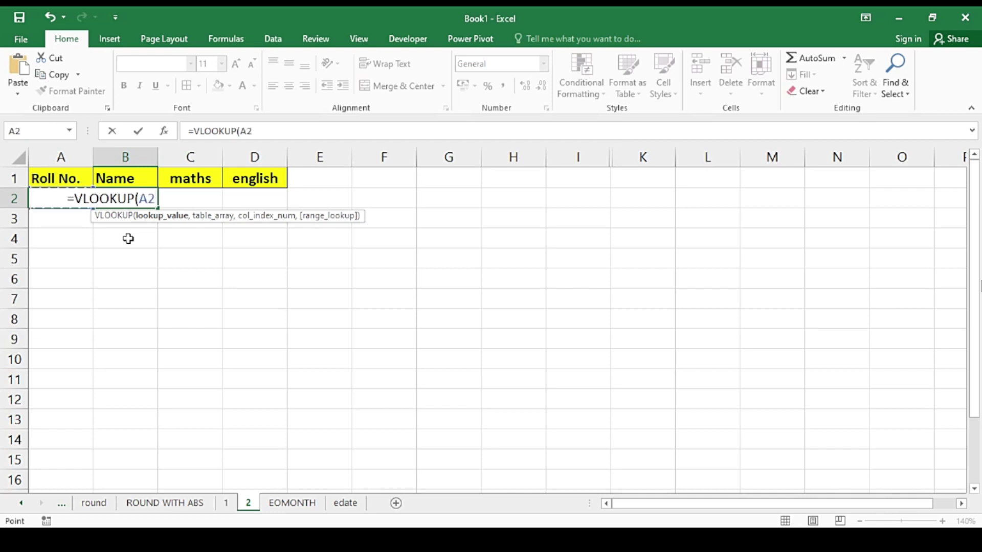
text(,)
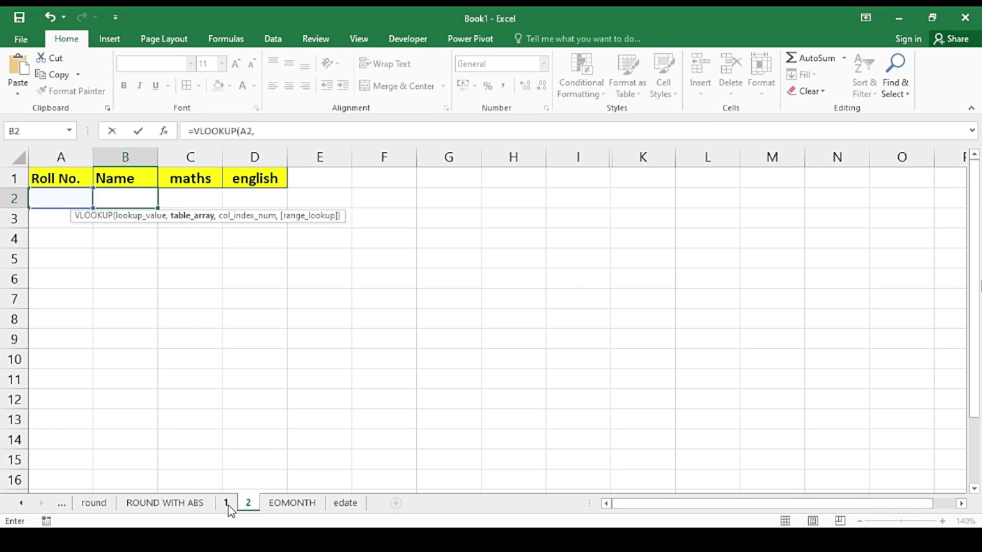
Step: Complete the VLOOKUP with table range A2:D14, column 2 and FALSE for an exact match
click(228, 505)
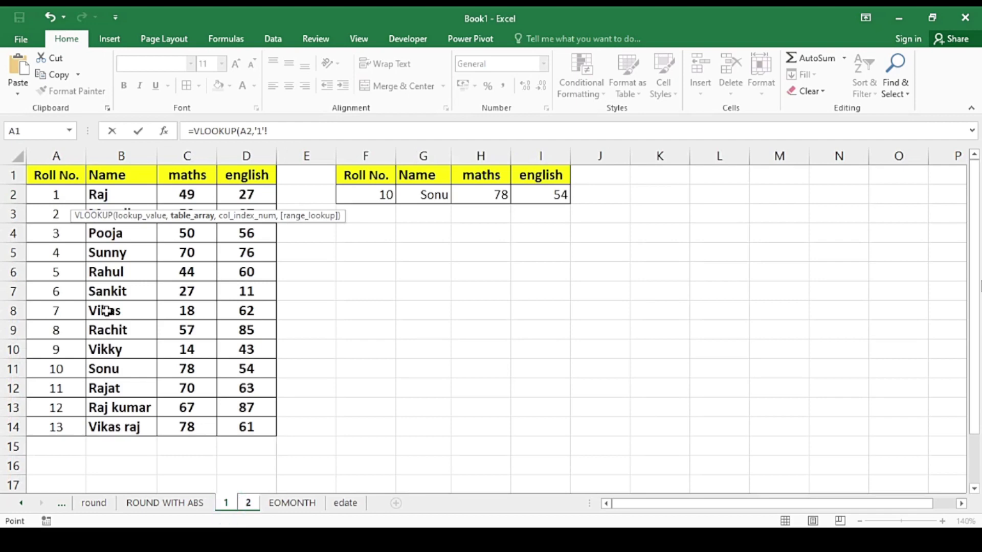
click(48, 188)
key(ctrl+shift+Down)
key(ctrl+shift+Right)
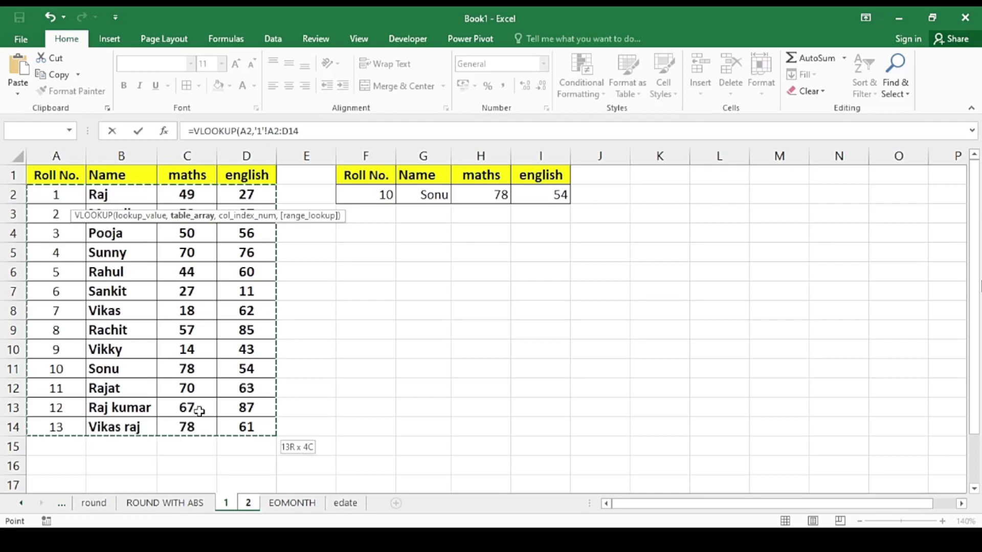
click(249, 503)
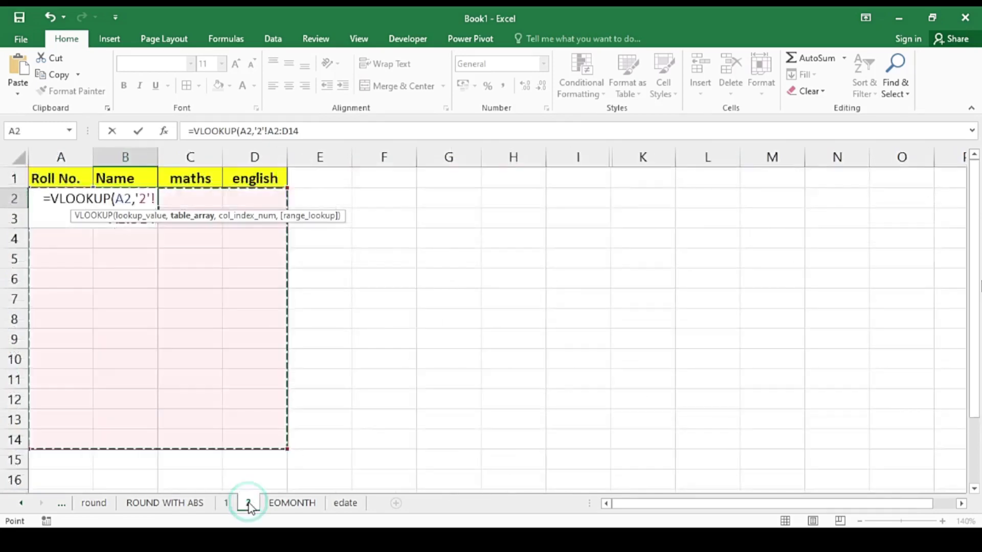
text(,)
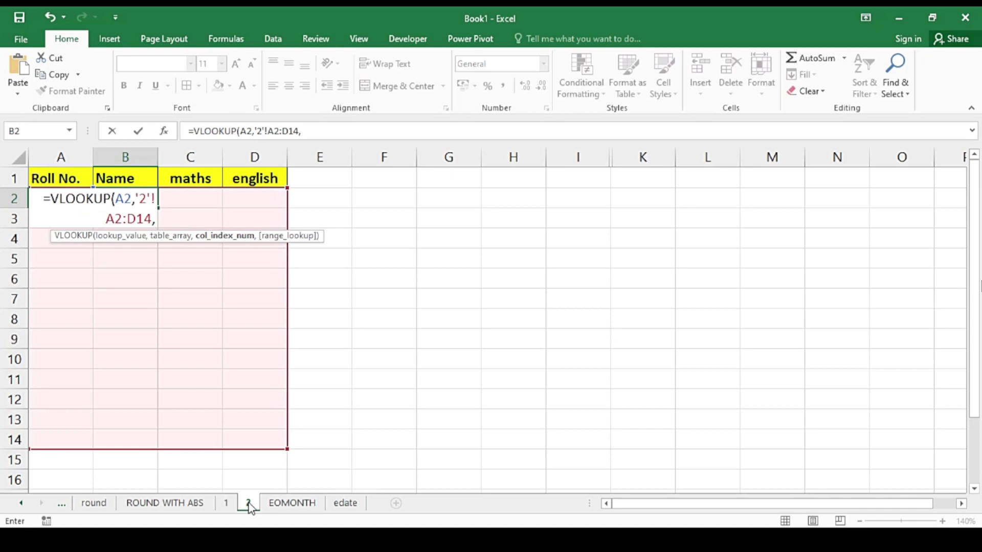
text(2)
text(,)
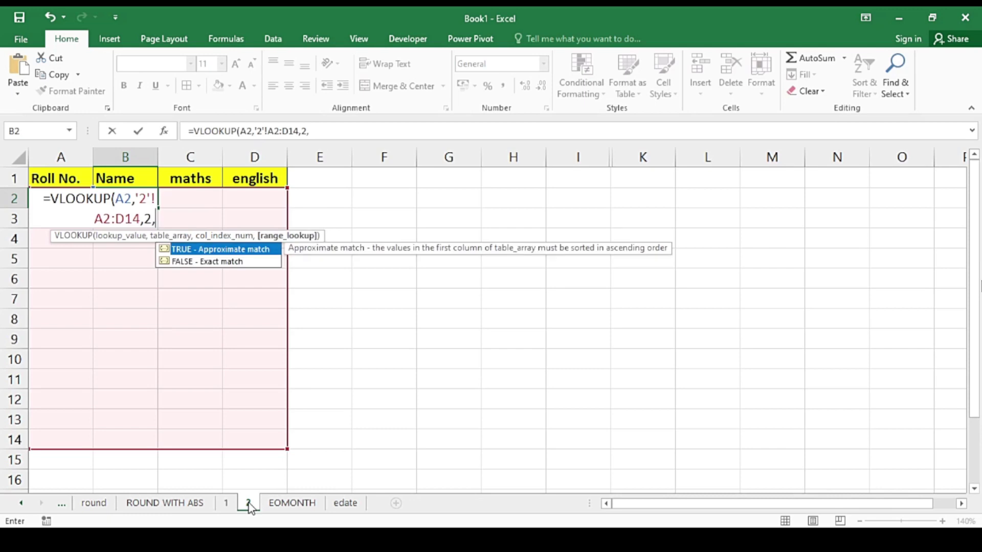
key(Down)
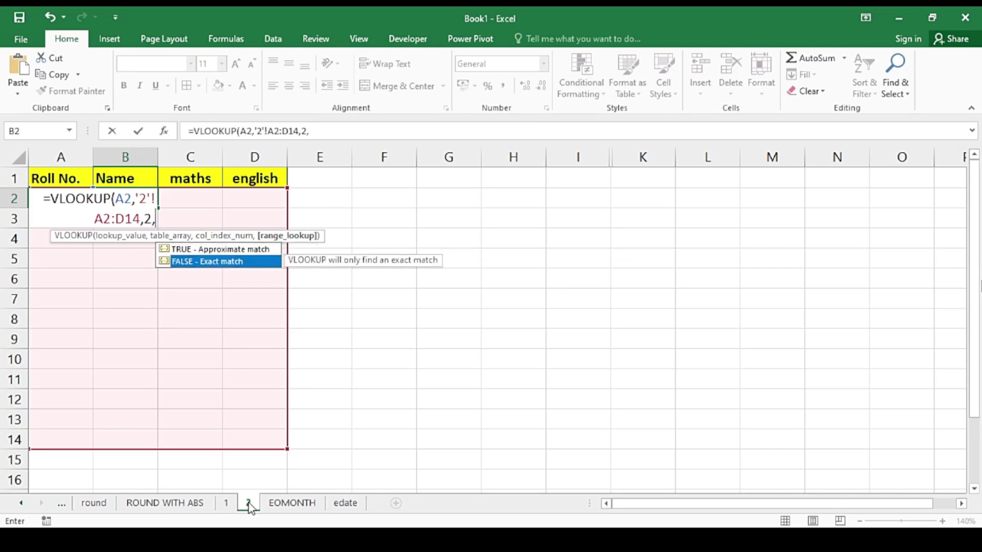
key(Tab)
text())
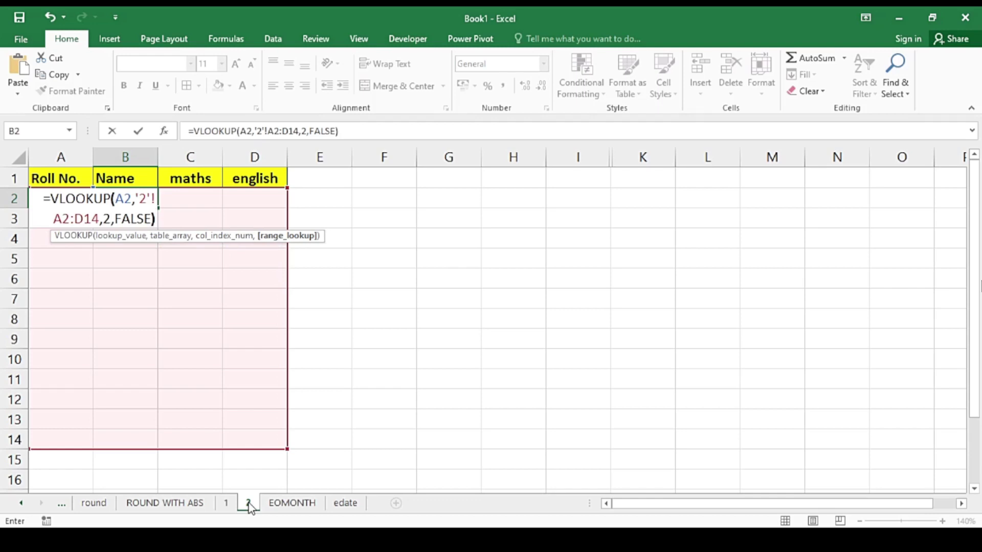
key(Return)
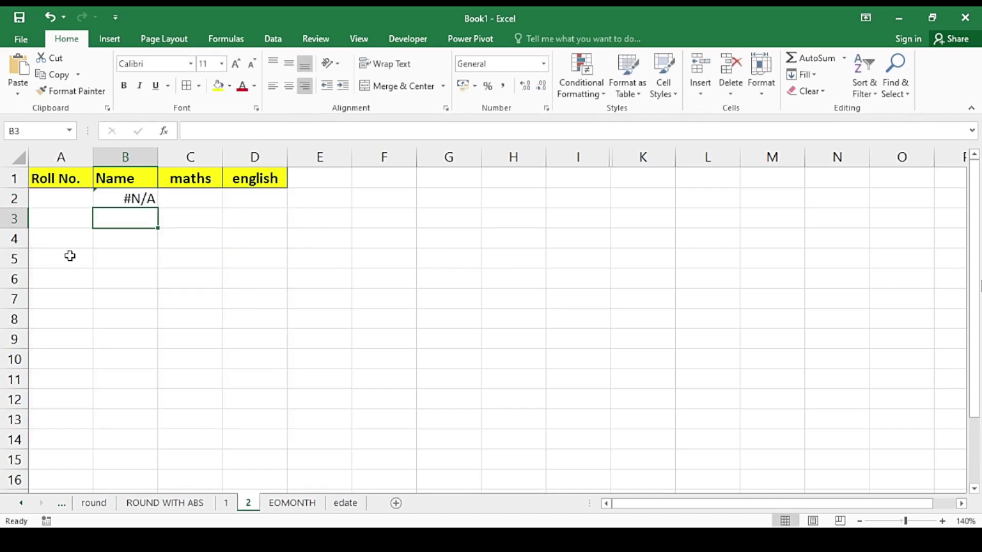
Step: Enter roll number 1 in A2
click(50, 198)
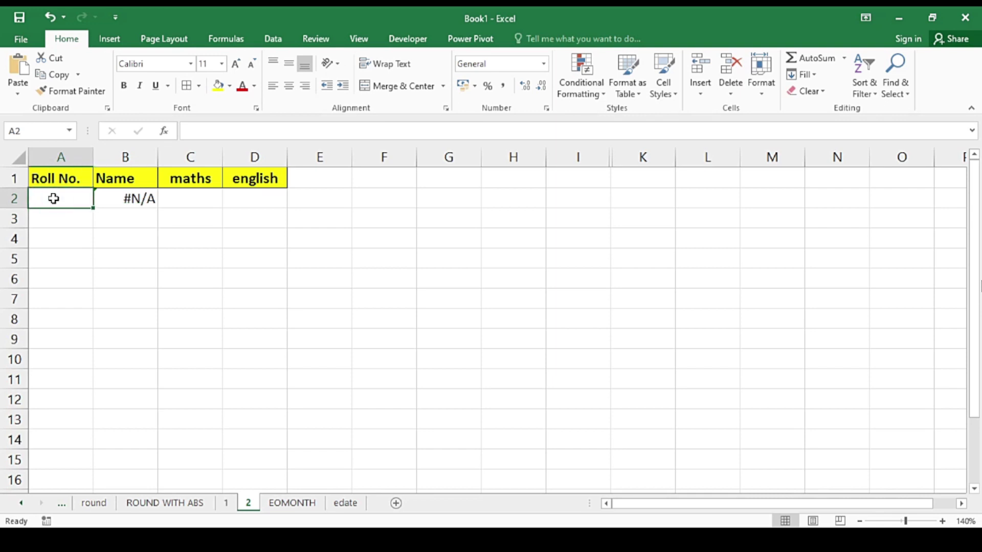
text(1)
key(Return)
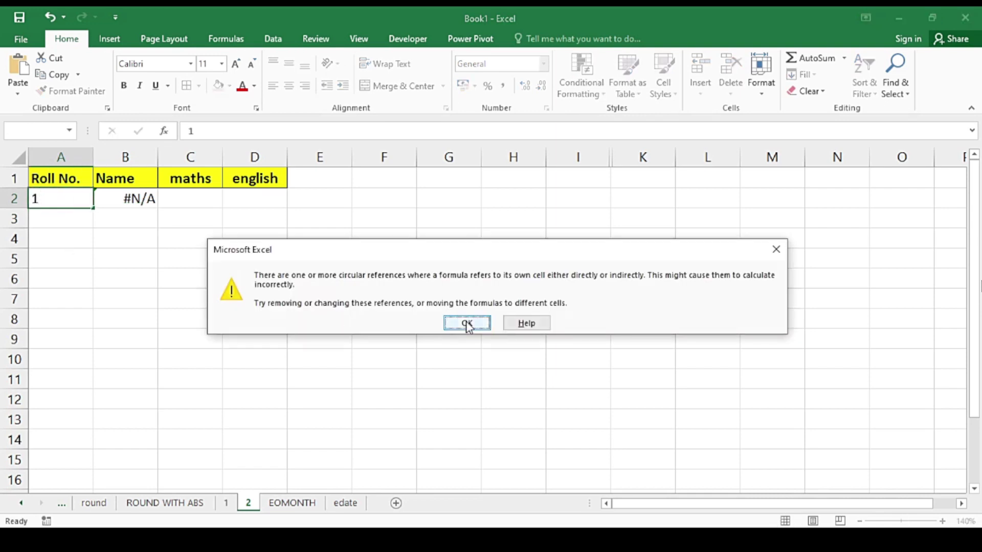
Step: Dismiss the circular-reference warning and reopen B2's VLOOKUP formula for editing
click(466, 321)
click(96, 232)
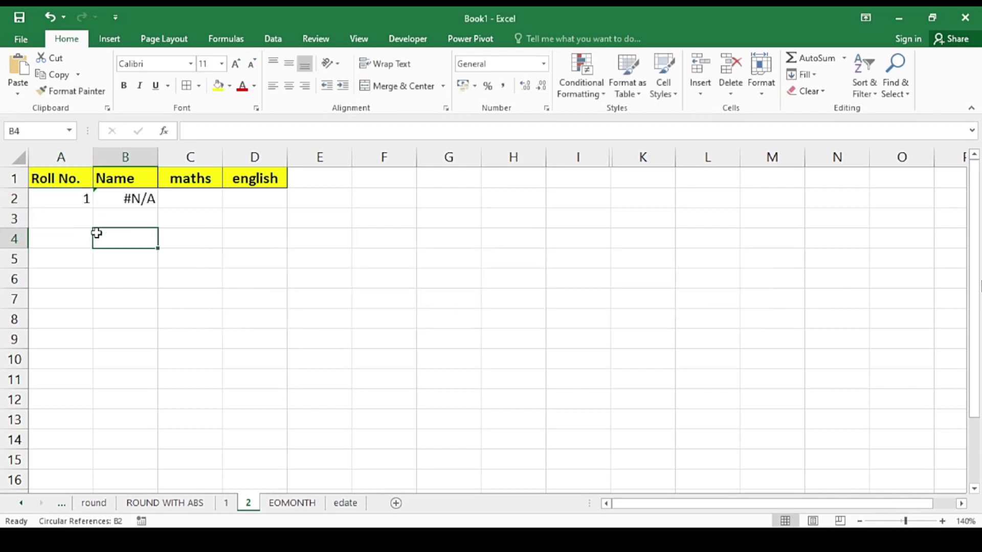
click(135, 199)
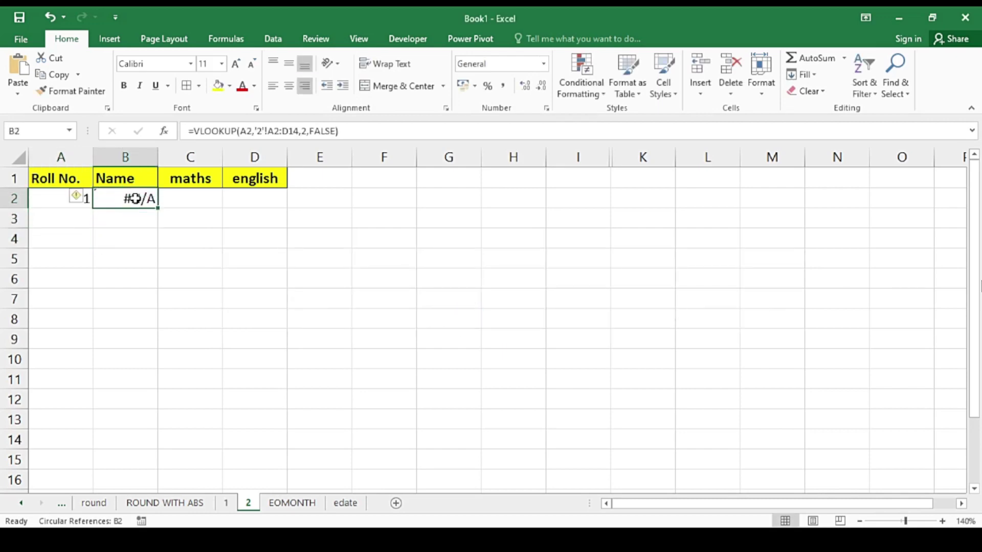
double_click(135, 199)
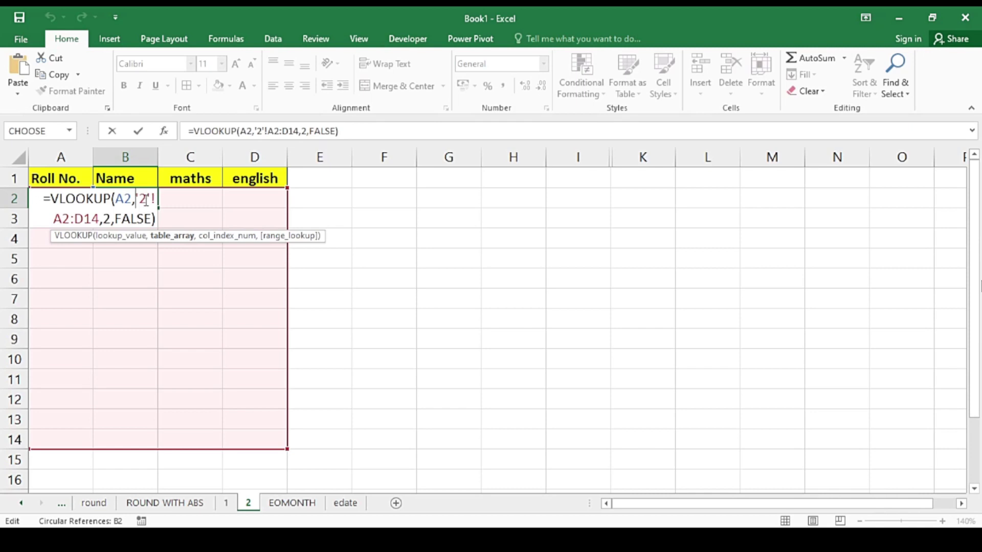
Step: Point B2's table at sheet 1 and make the references absolute: $A$2 and '1'!$A$2:$D$14
double_click(145, 200)
text(1)
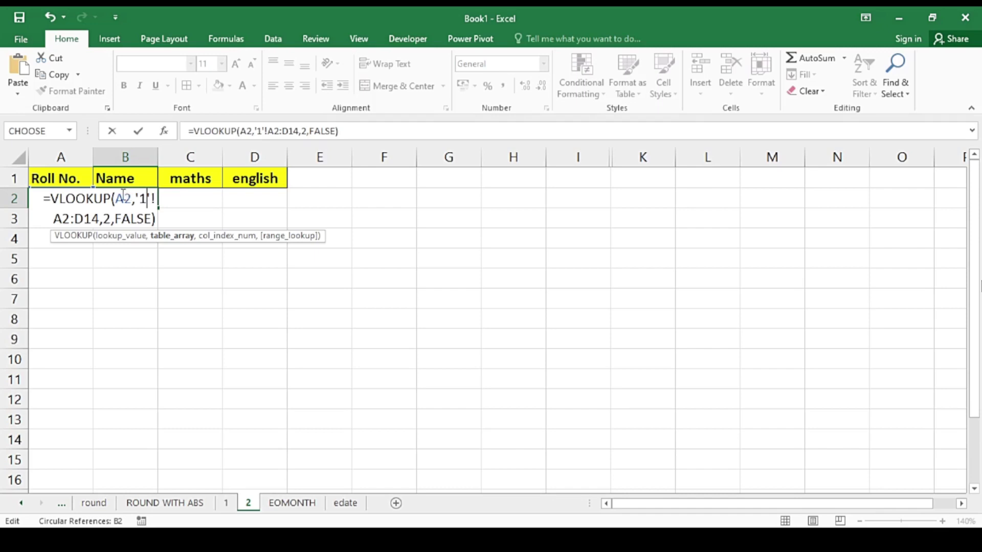
double_click(123, 198)
click(124, 198)
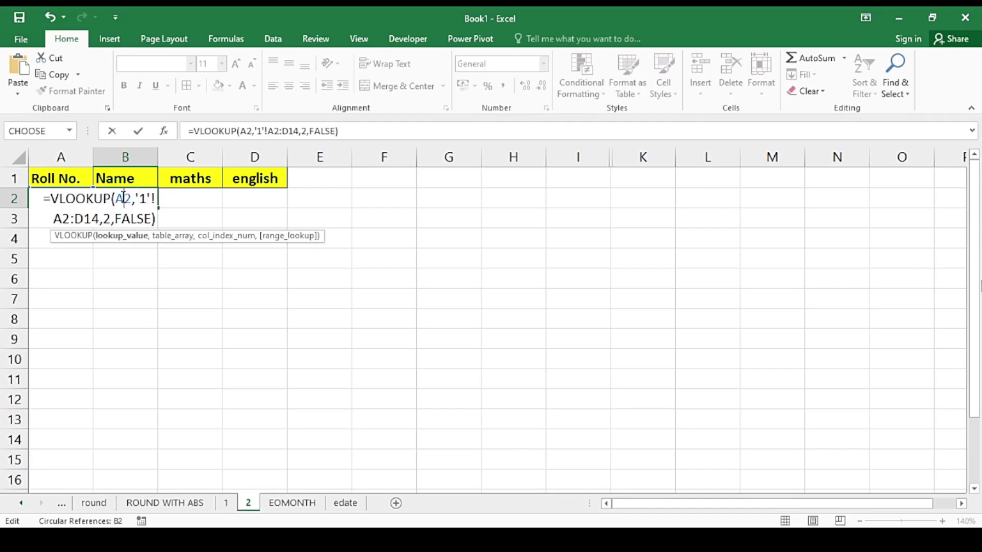
key(F4)
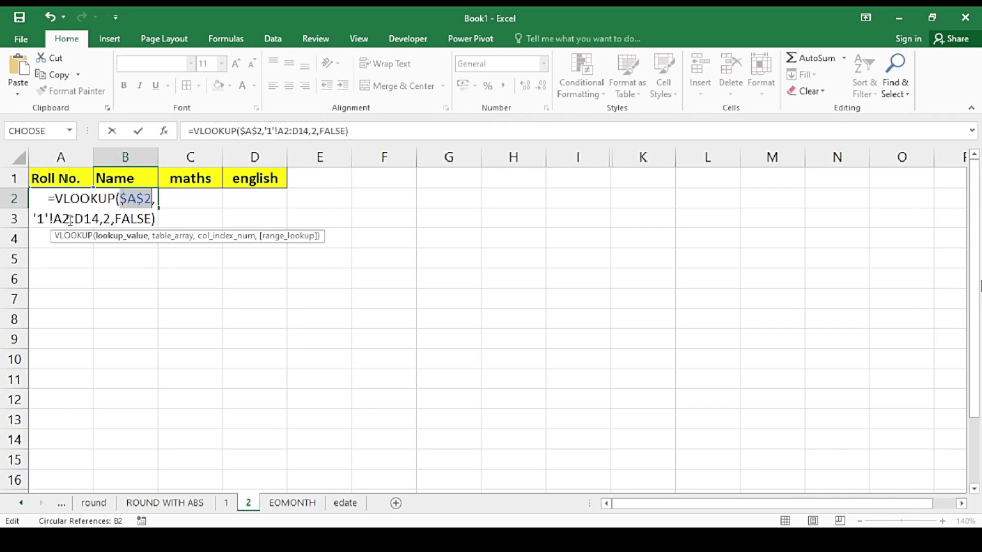
click(80, 213)
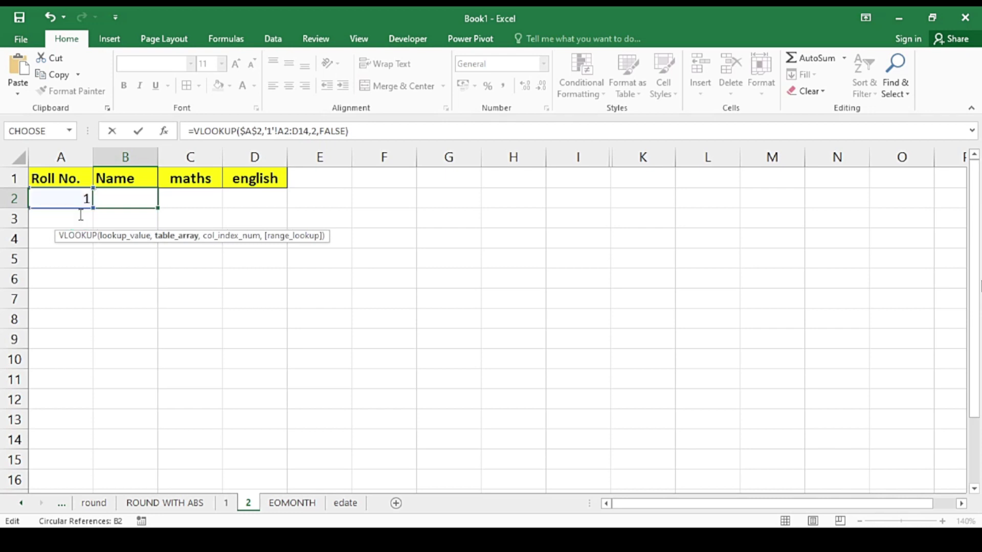
key(F4)
click(85, 219)
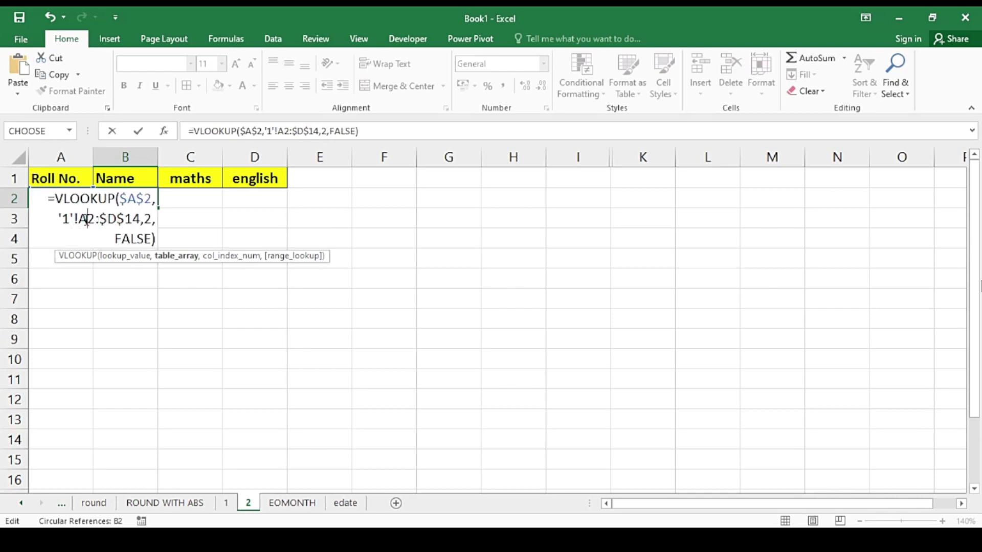
key(F4)
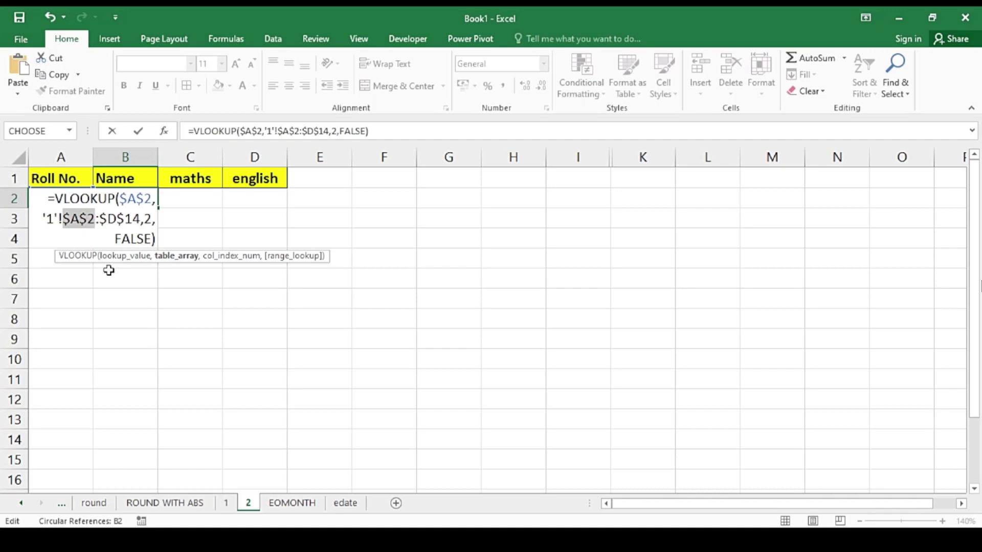
key(Return)
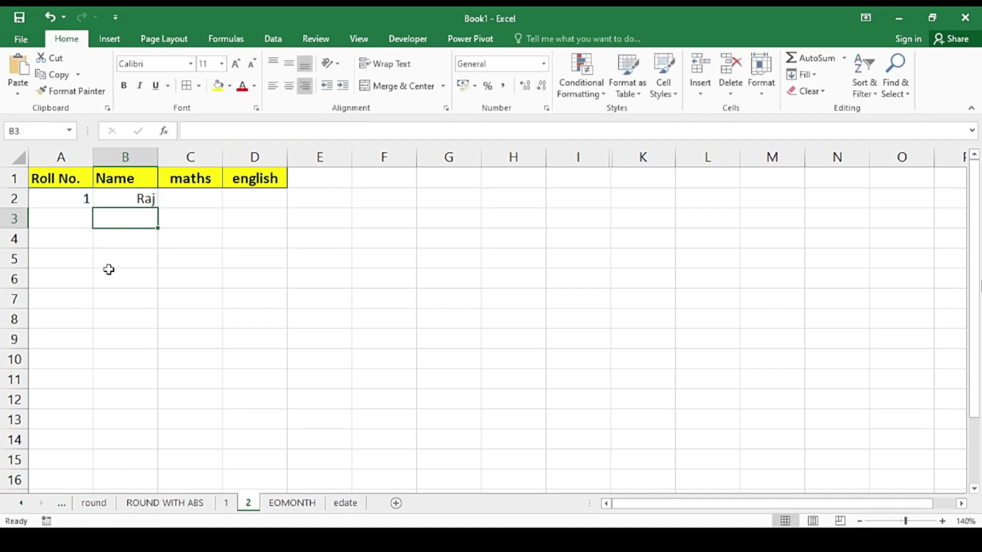
Step: Fill B2's name lookup formula right into C2 and D2
click(127, 203)
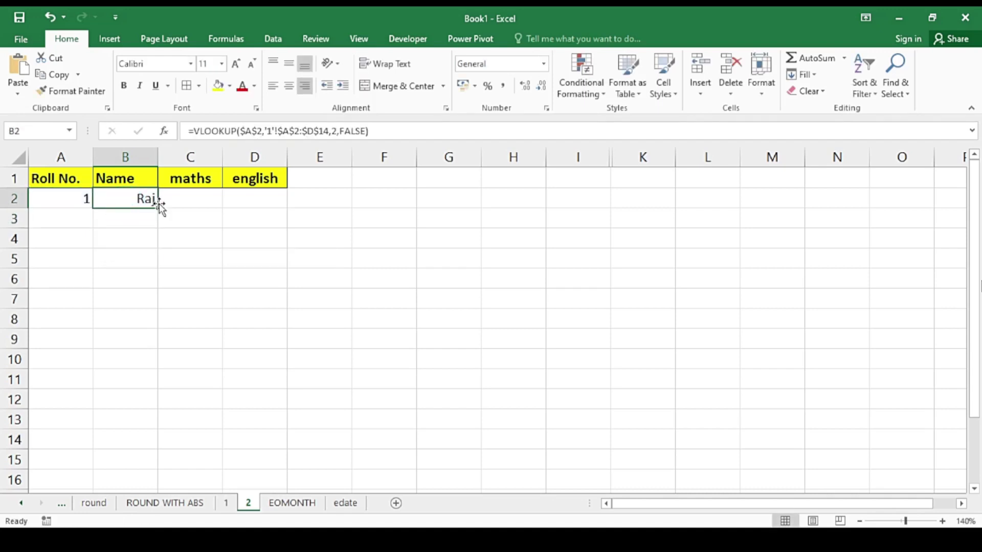
drag(158, 207, 275, 213)
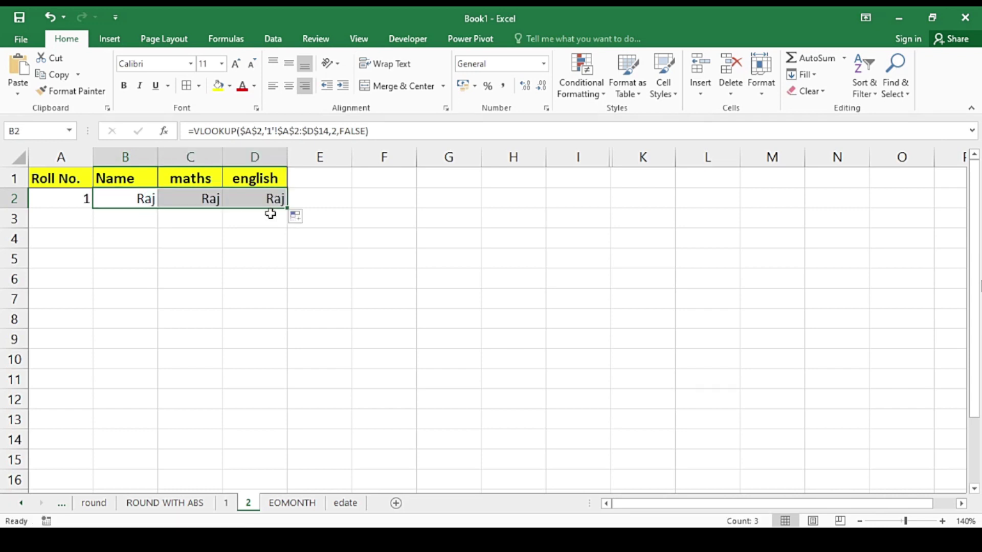
click(164, 233)
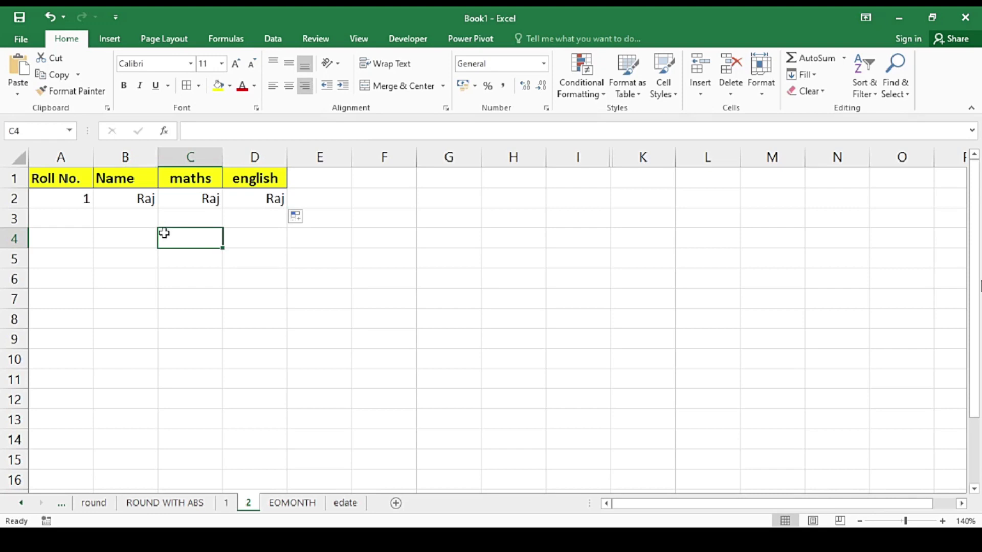
Step: Change C2's column index to 3 so it returns the maths mark 49
double_click(180, 200)
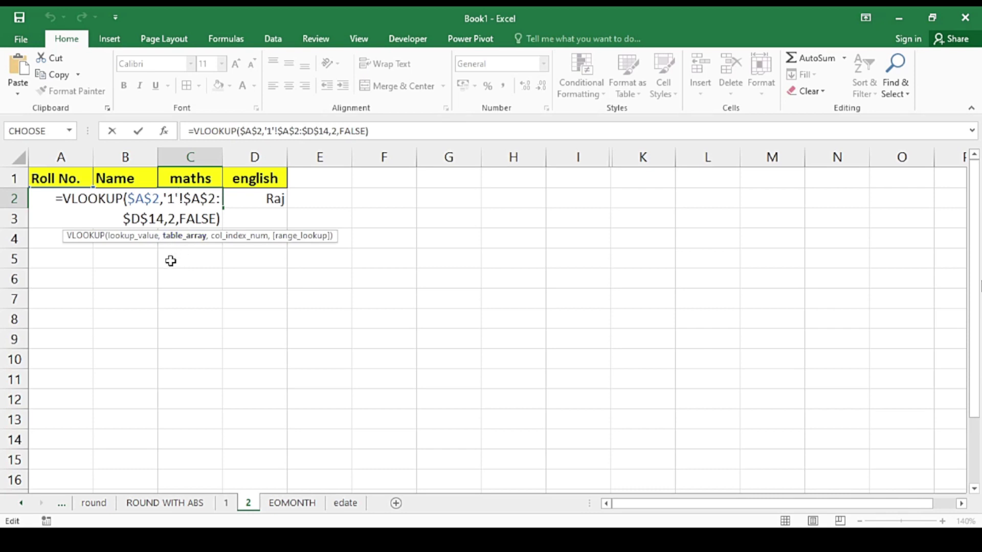
click(173, 216)
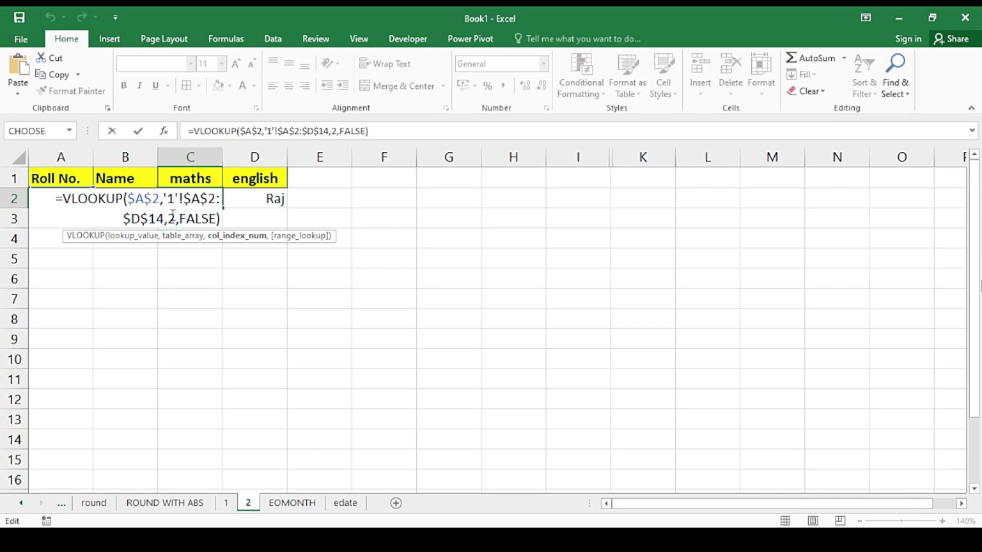
key(BackSpace)
text(3)
key(Return)
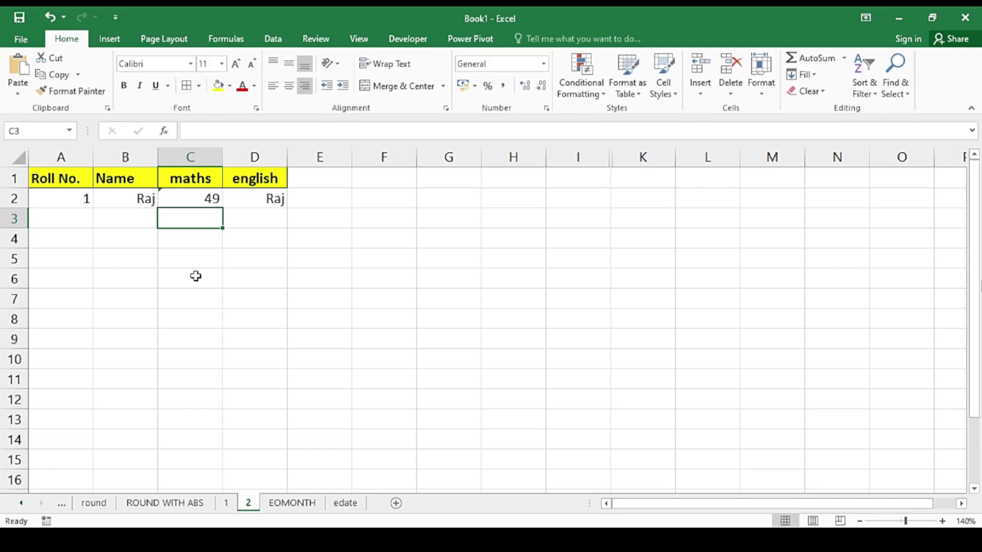
Step: Change D2's column index to 4 so it returns the english mark 27
click(257, 204)
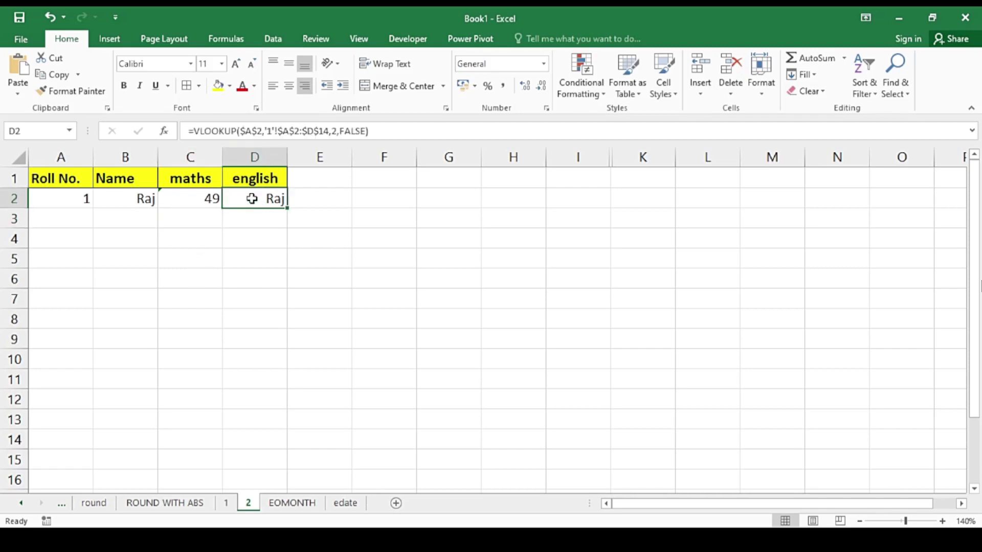
double_click(252, 199)
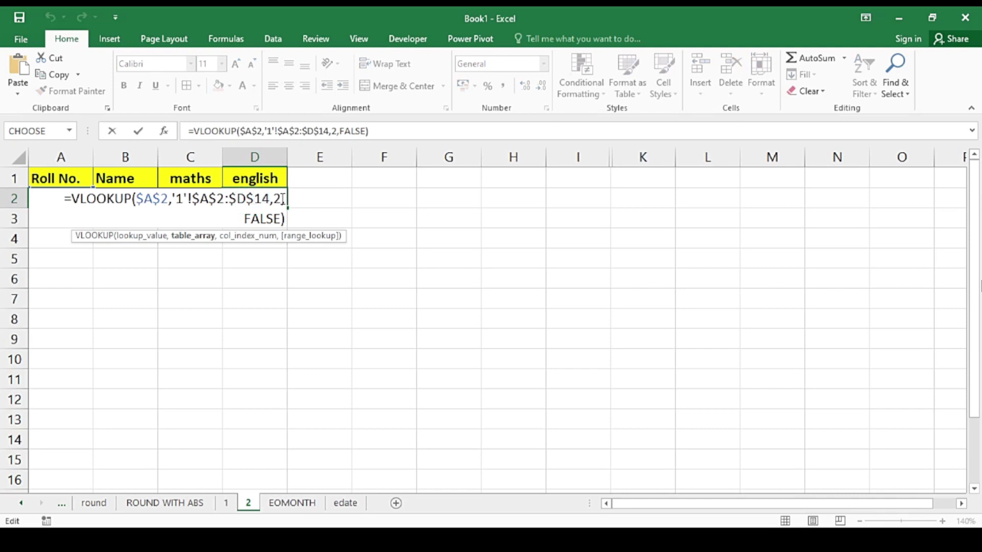
click(279, 199)
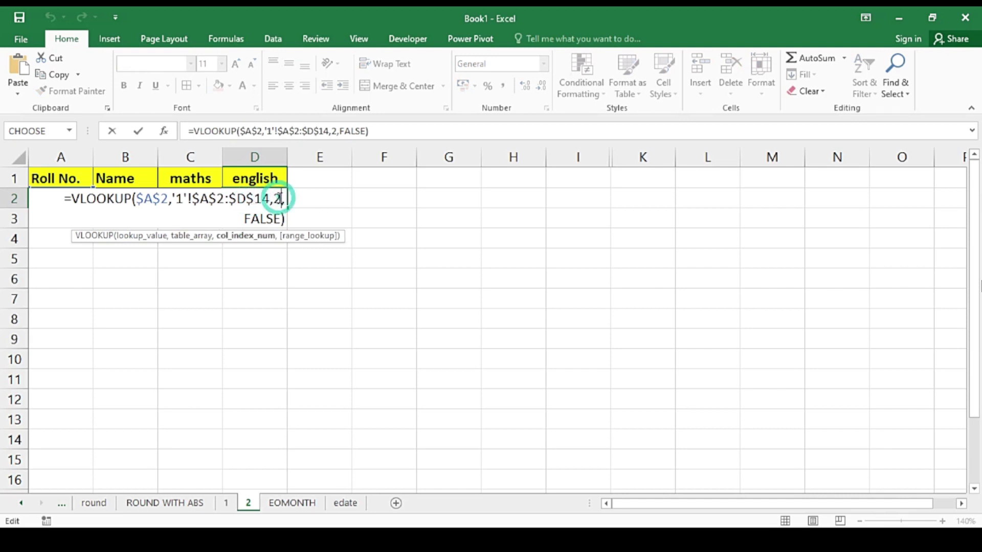
text(3)
key(Return)
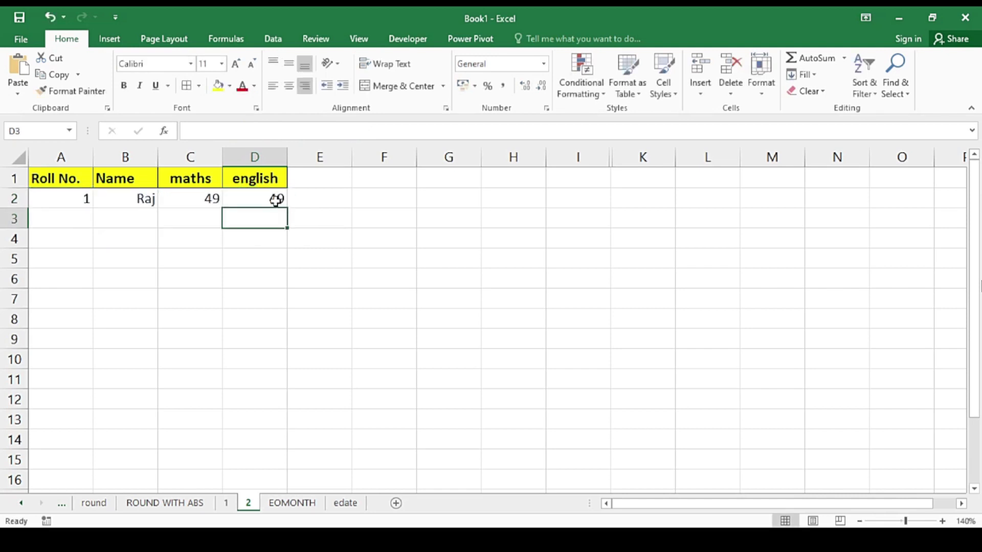
click(199, 239)
click(257, 205)
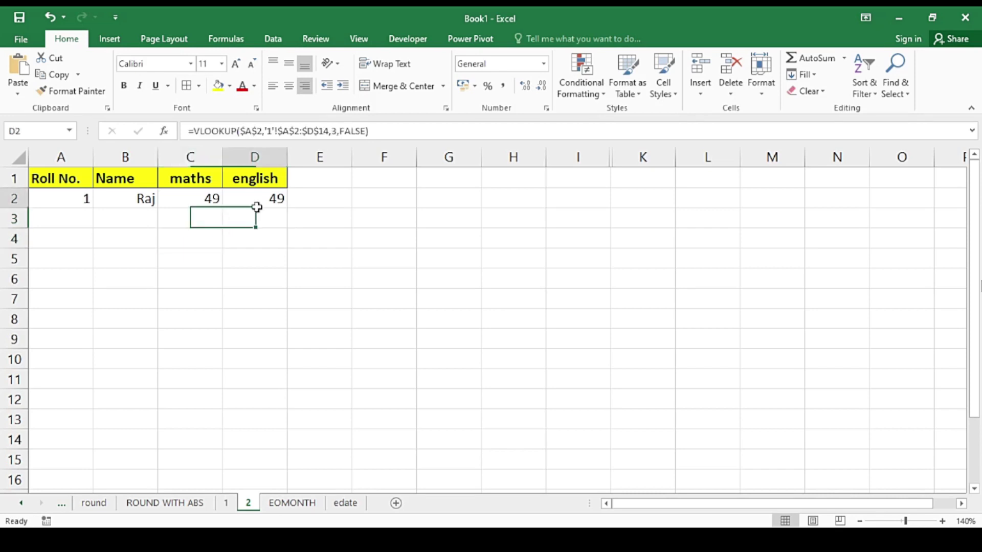
click(257, 206)
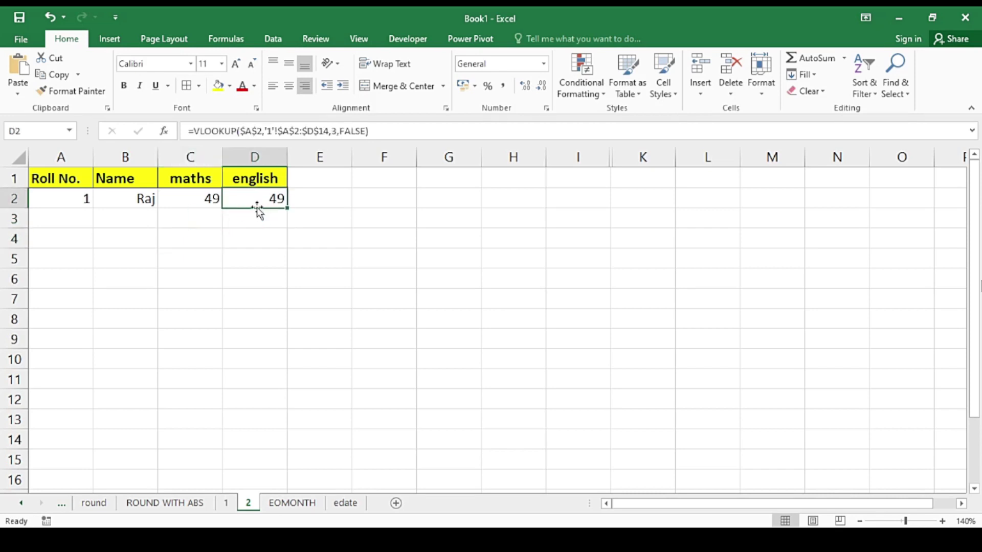
double_click(256, 198)
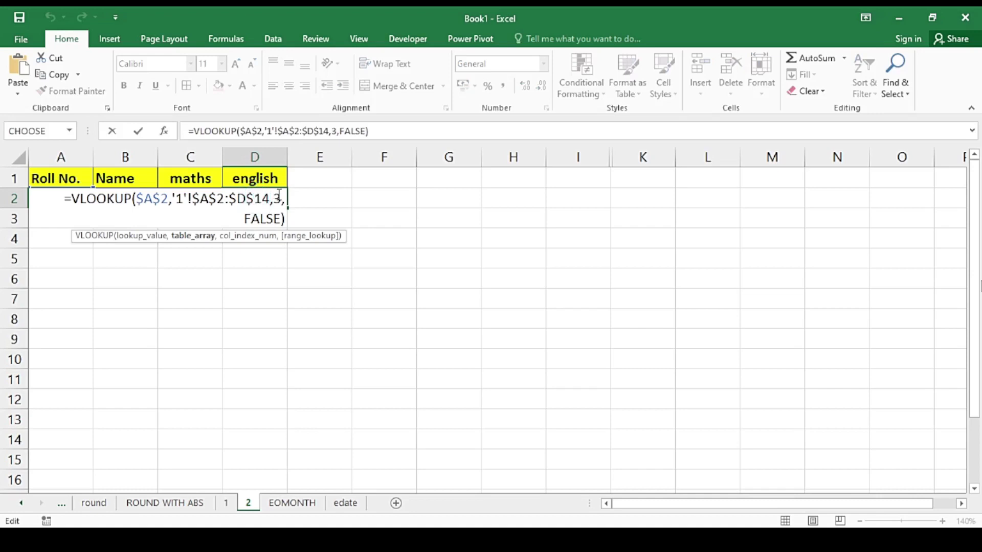
click(281, 197)
key(BackSpace)
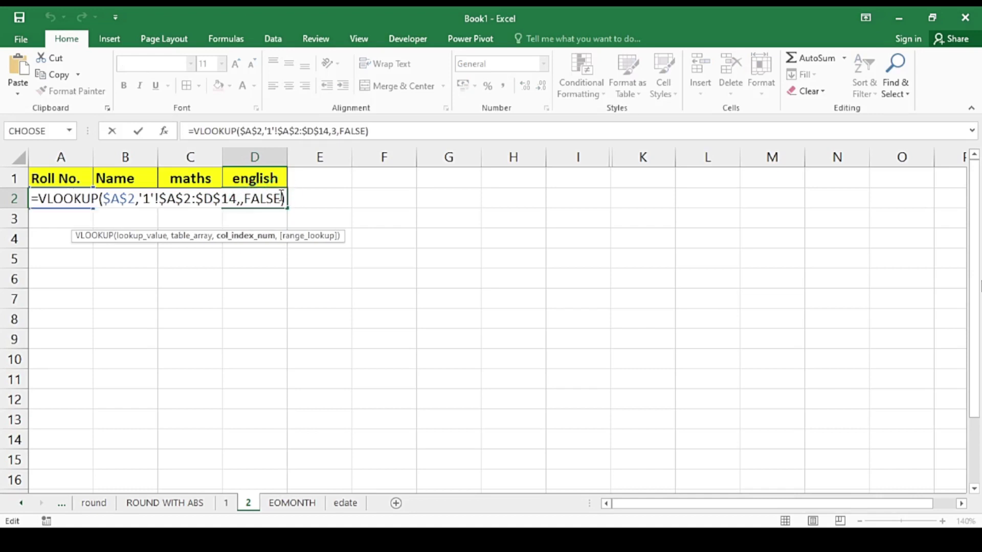
text(4)
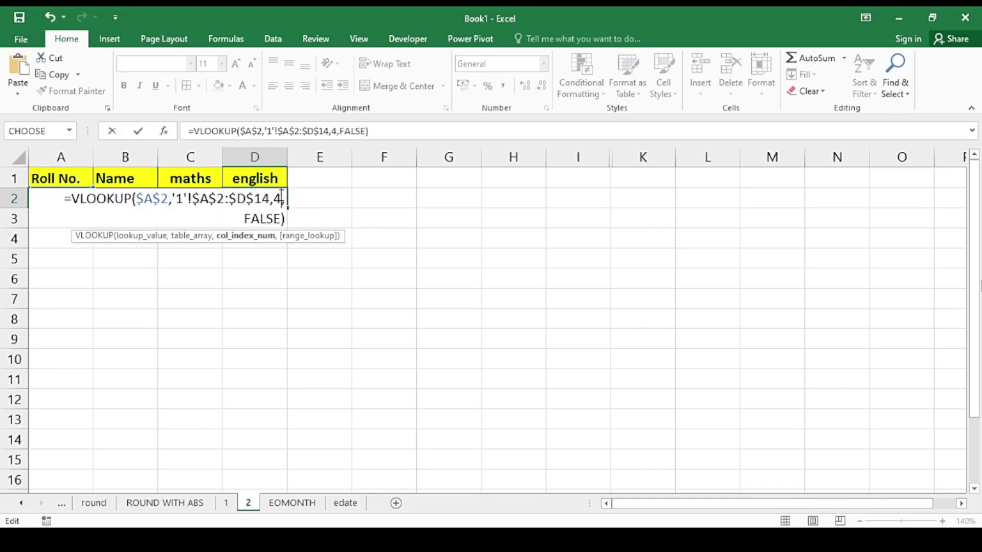
click(267, 238)
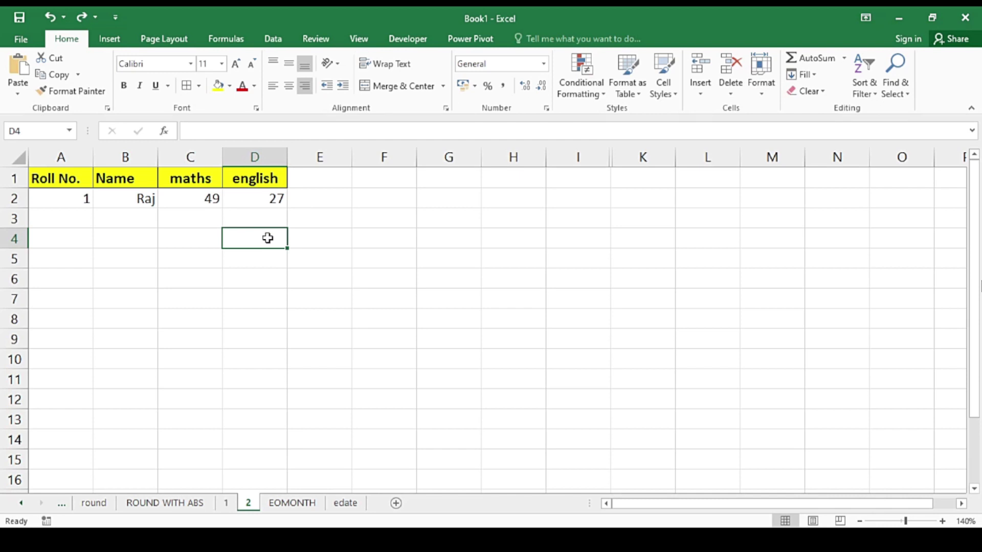
Step: Undo the column-index edits so C2 and D2 show the student's name again
key(ctrl+z)
key(ctrl+z)
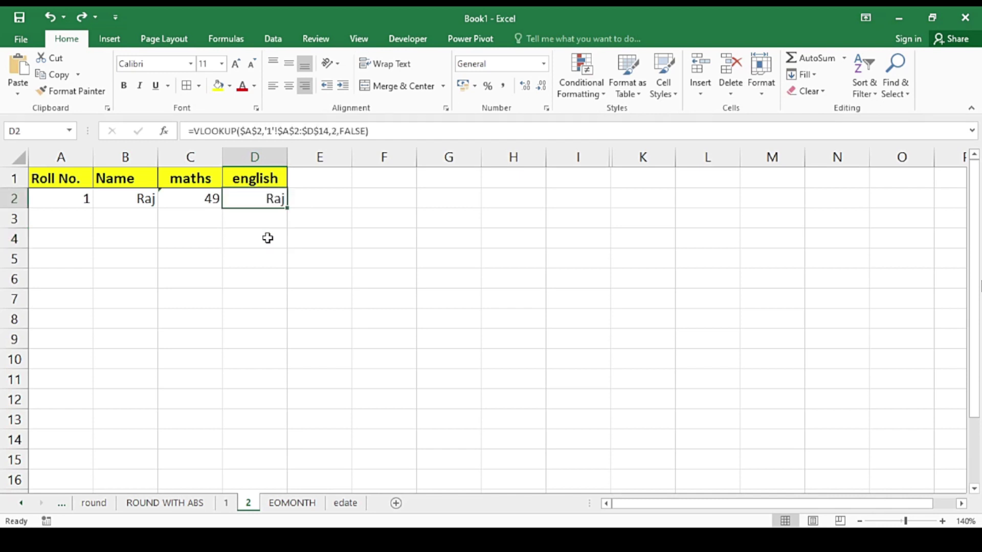
key(ctrl+z)
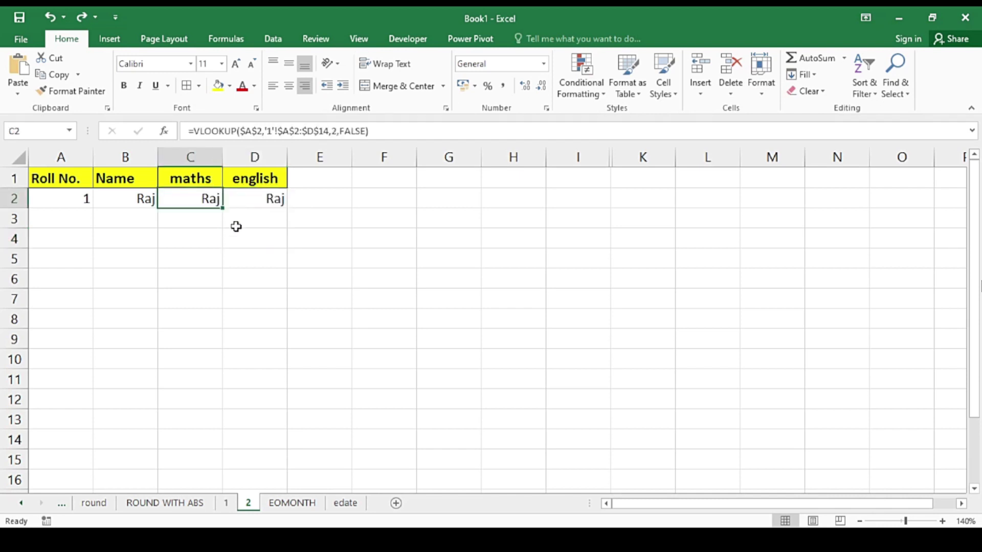
click(199, 235)
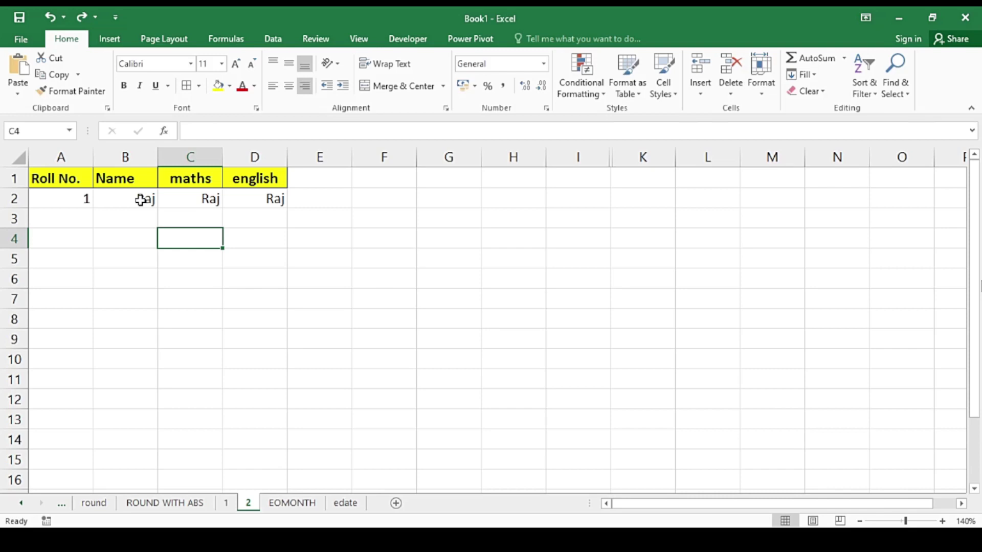
Step: Reopen B2's VLOOKUP formula for editing
double_click(141, 200)
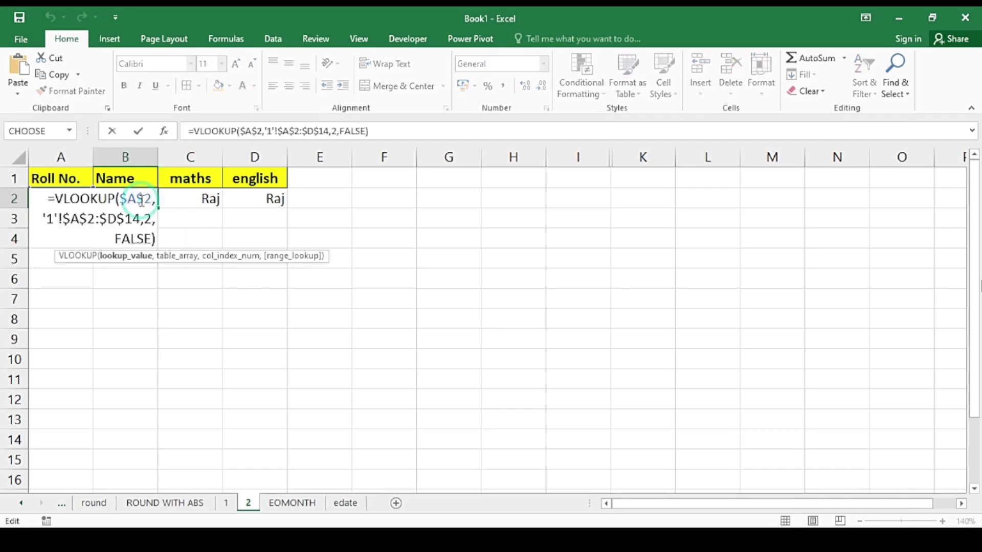
click(128, 259)
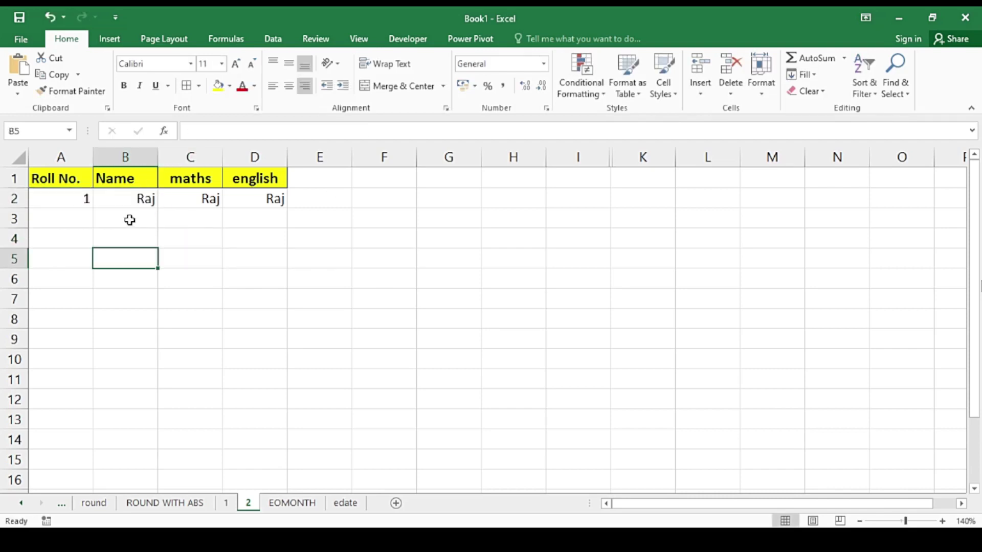
click(131, 197)
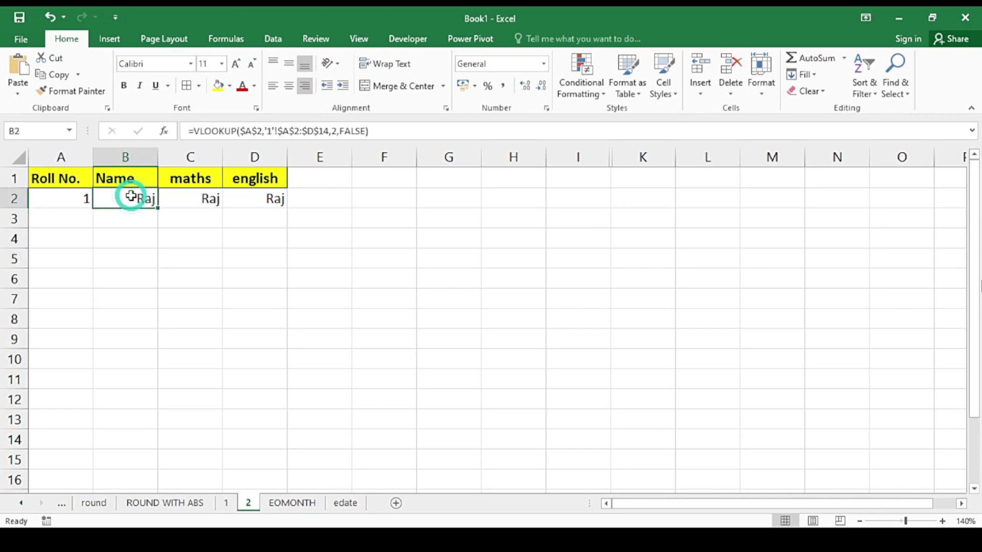
double_click(132, 197)
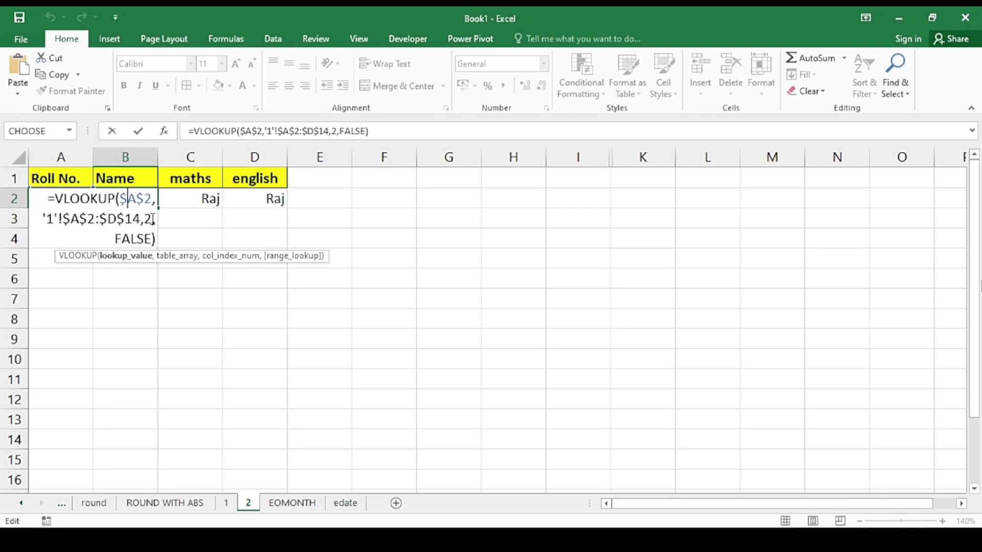
Step: Replace B2's fixed column index 2 with COLUMN('1'!B15)
double_click(152, 220)
text(coum)
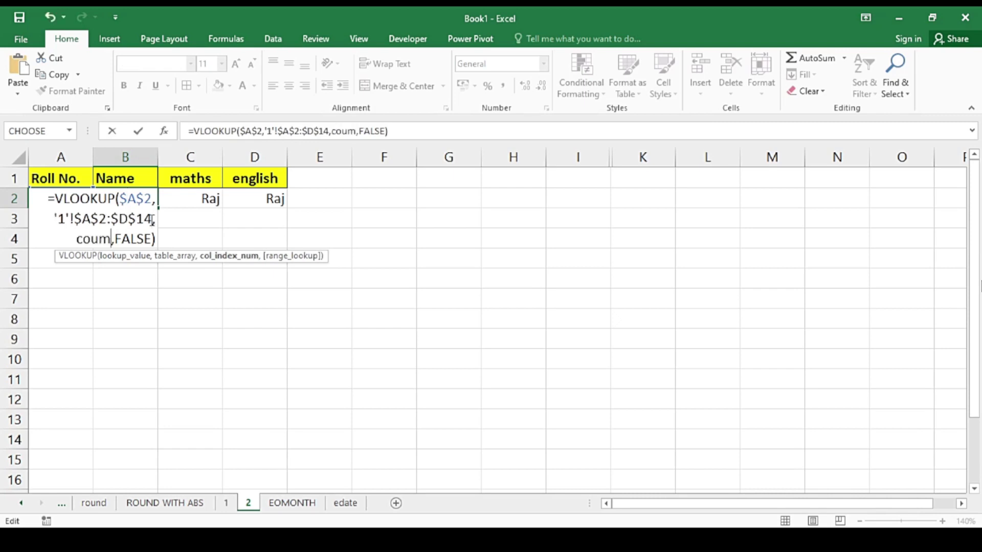
key(BackSpace)
key(BackSpace)
text(lu)
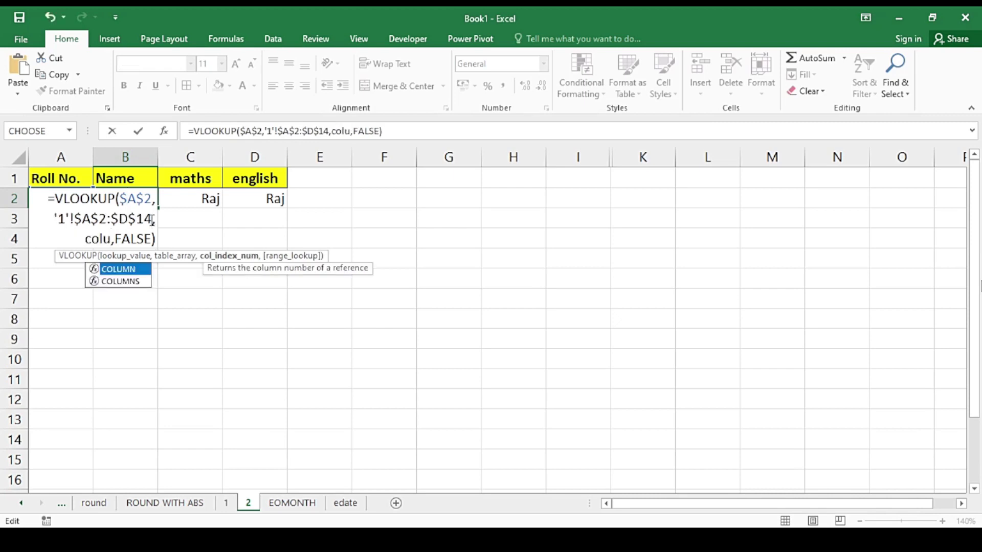
key(Tab)
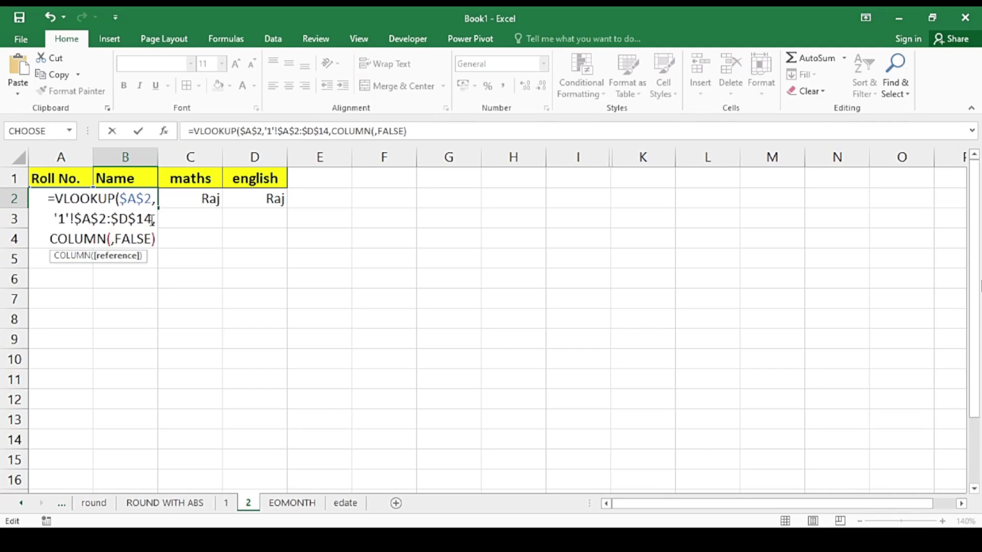
click(225, 502)
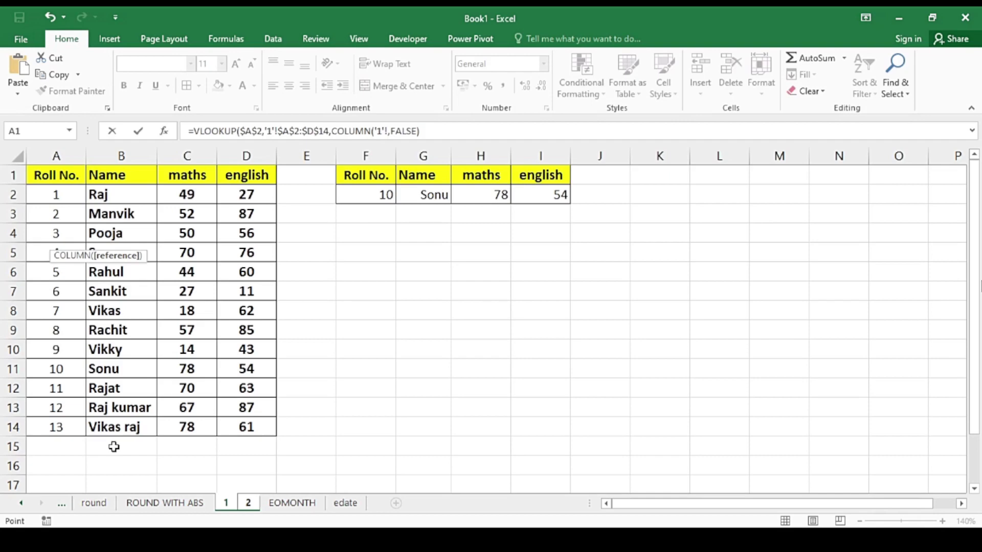
click(114, 446)
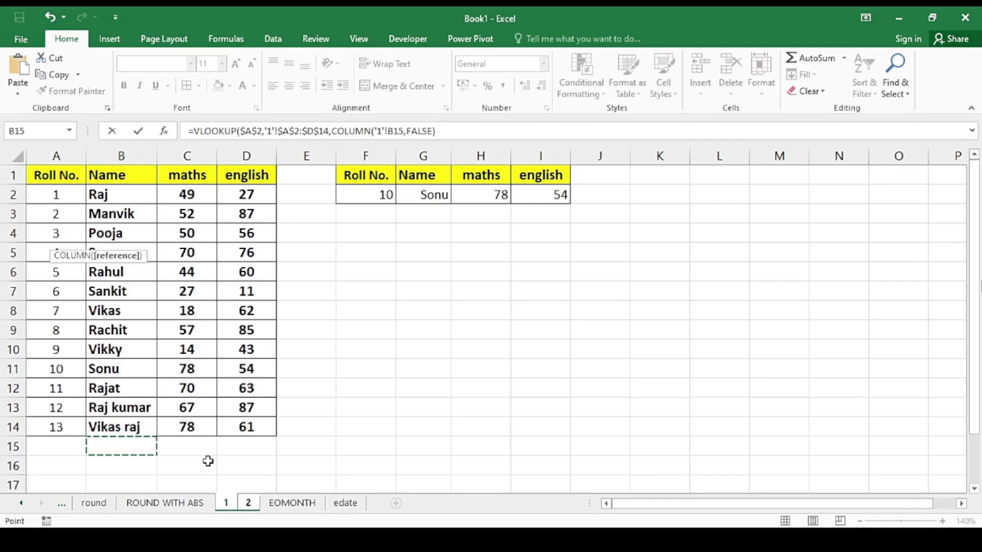
text())
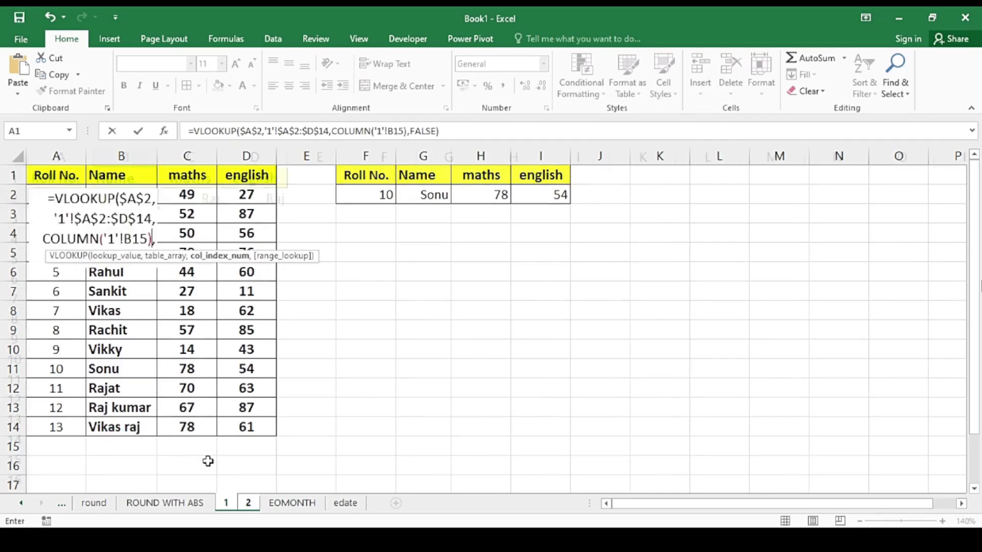
key(Return)
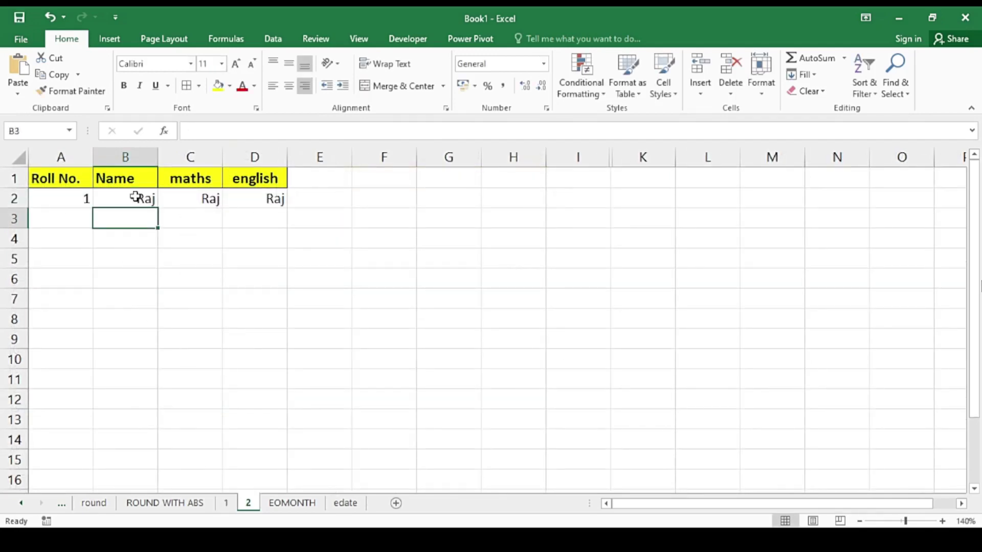
Step: Fill B2's COLUMN-based lookup into C2 and D2, returning maths 49 and english 27
click(136, 197)
drag(157, 207, 289, 217)
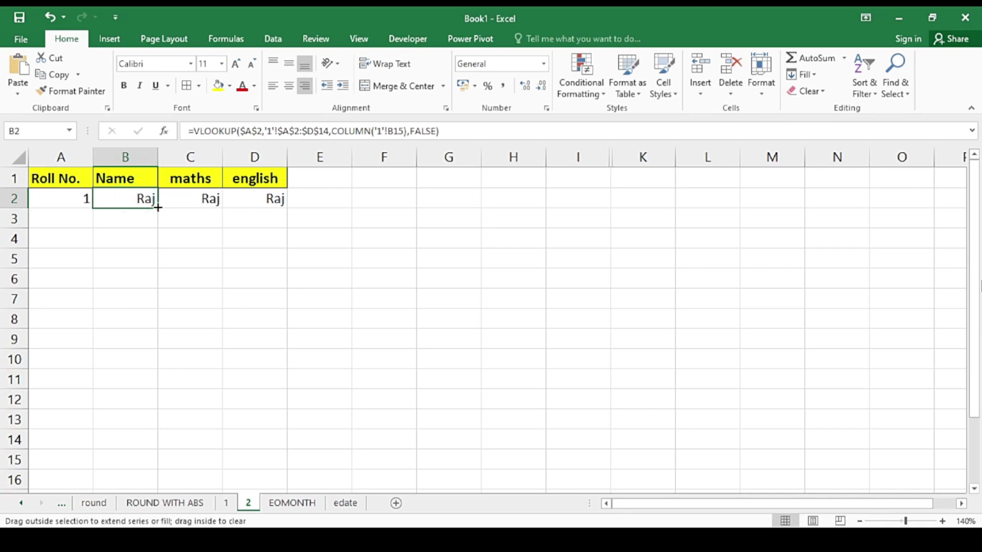
click(96, 293)
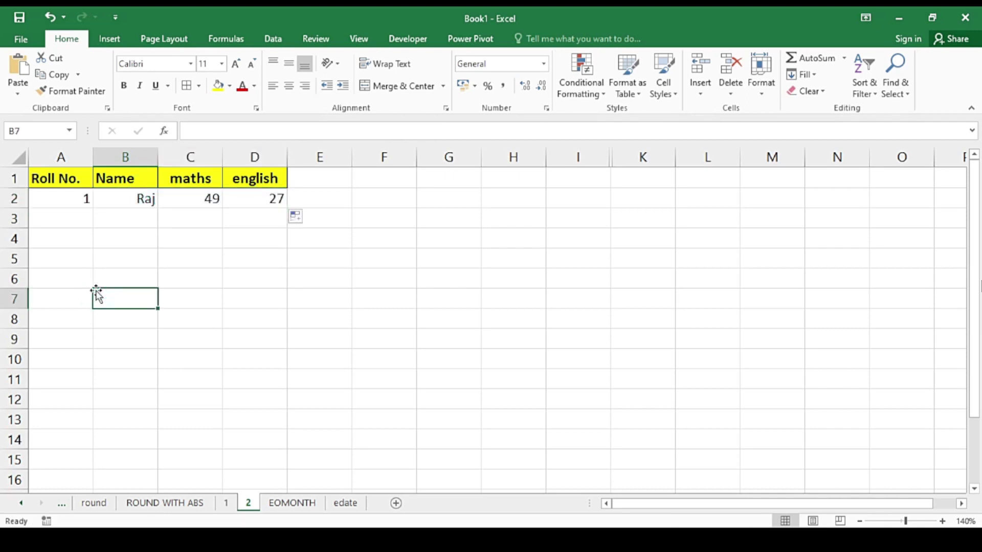
click(116, 222)
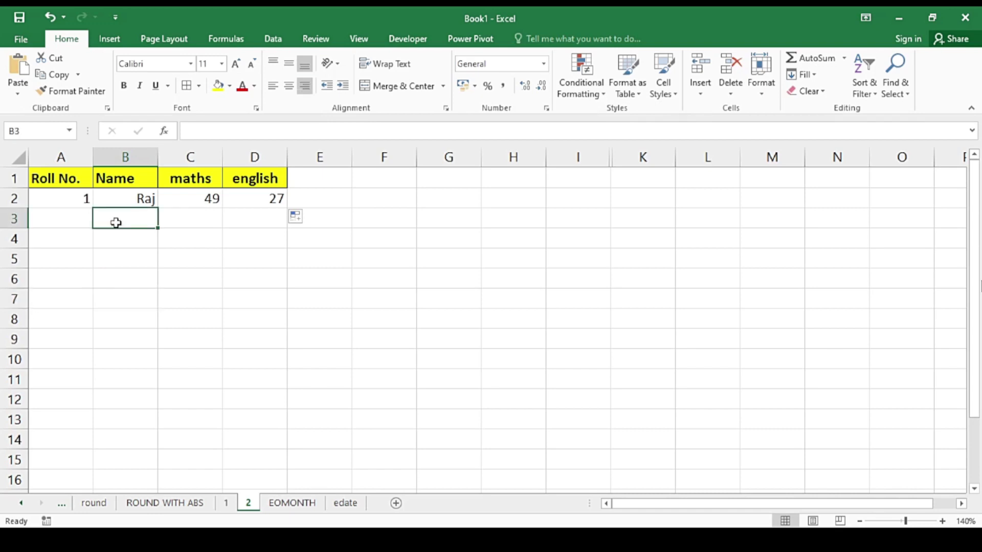
click(73, 199)
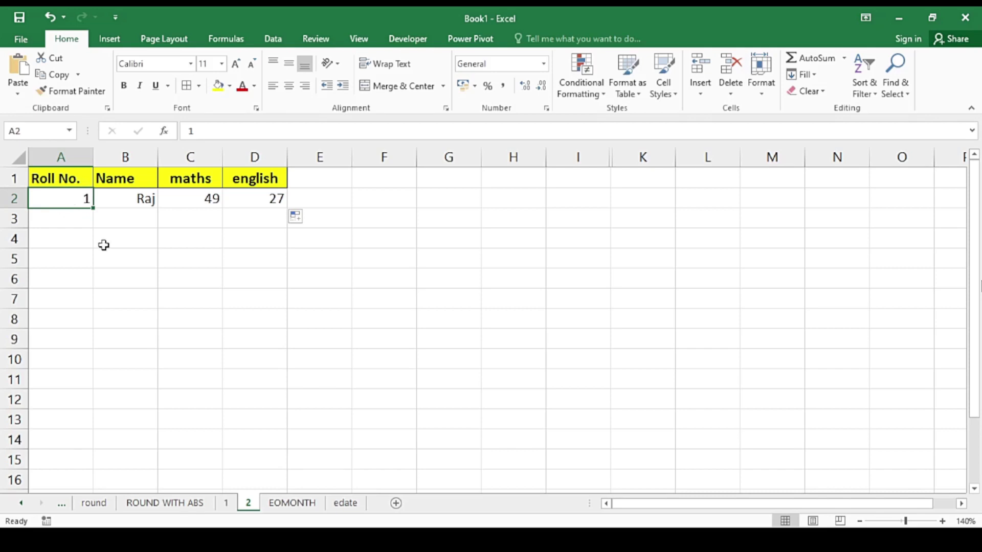
Step: Enter roll number 3 in A2 to fetch maths 50 and english 56, then begin typing 4 in A3
text(3)
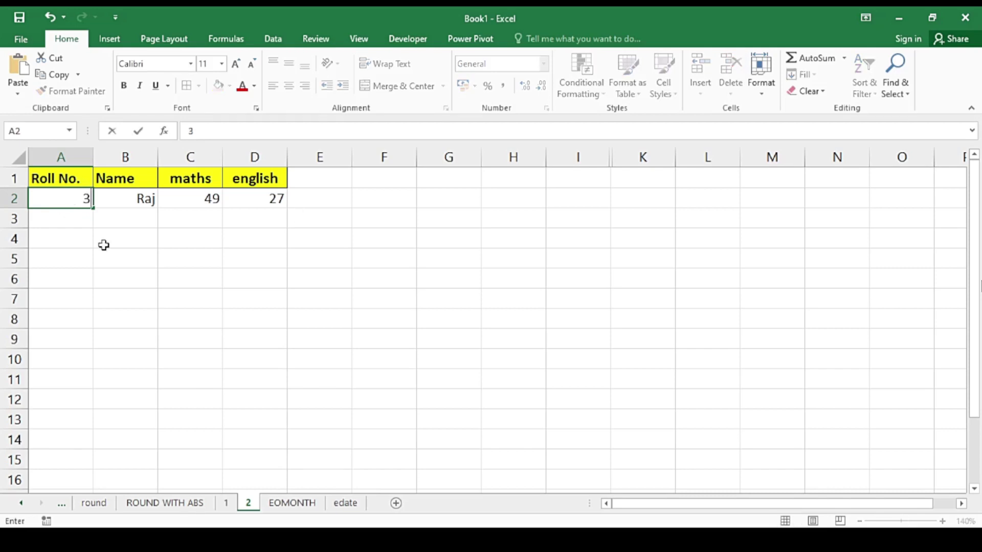
key(Return)
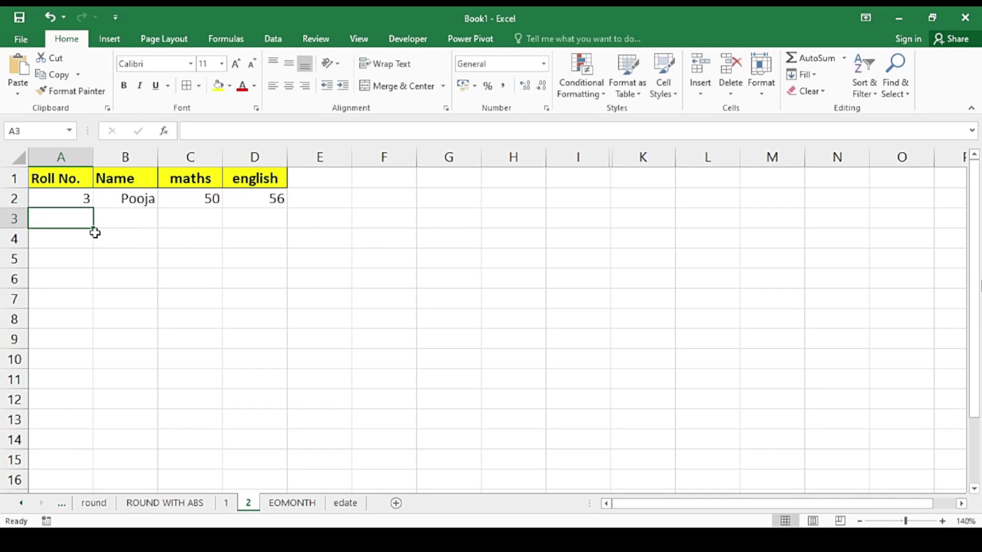
click(75, 203)
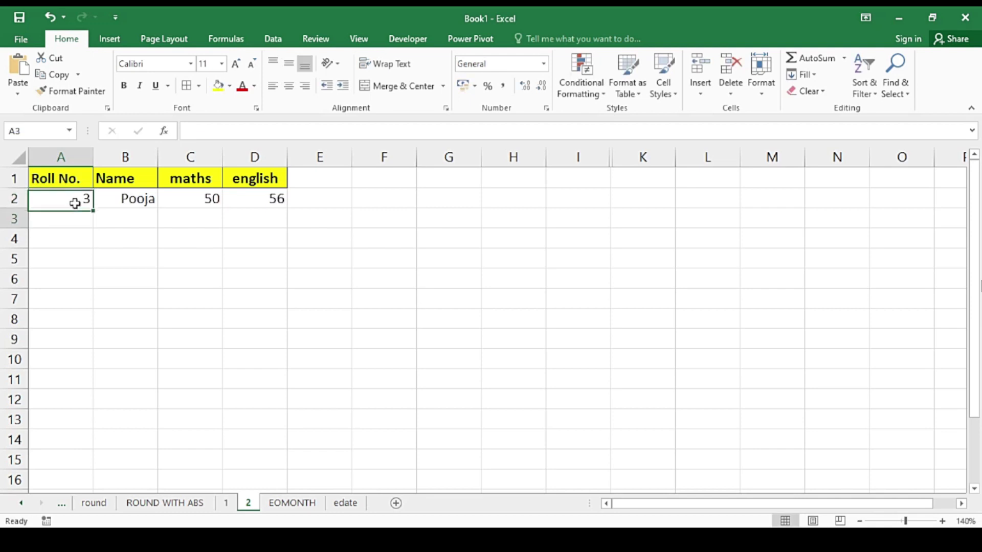
key(Return)
text(4)
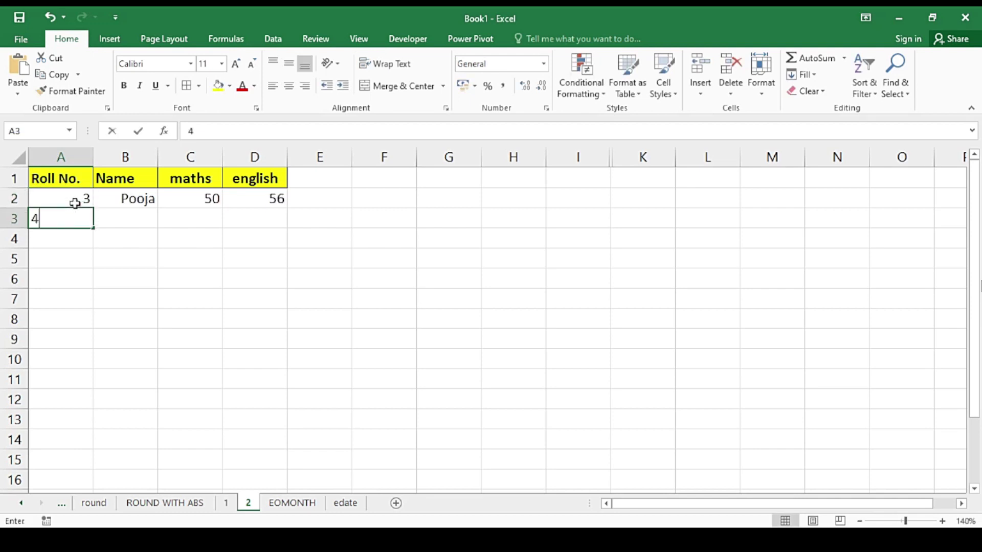